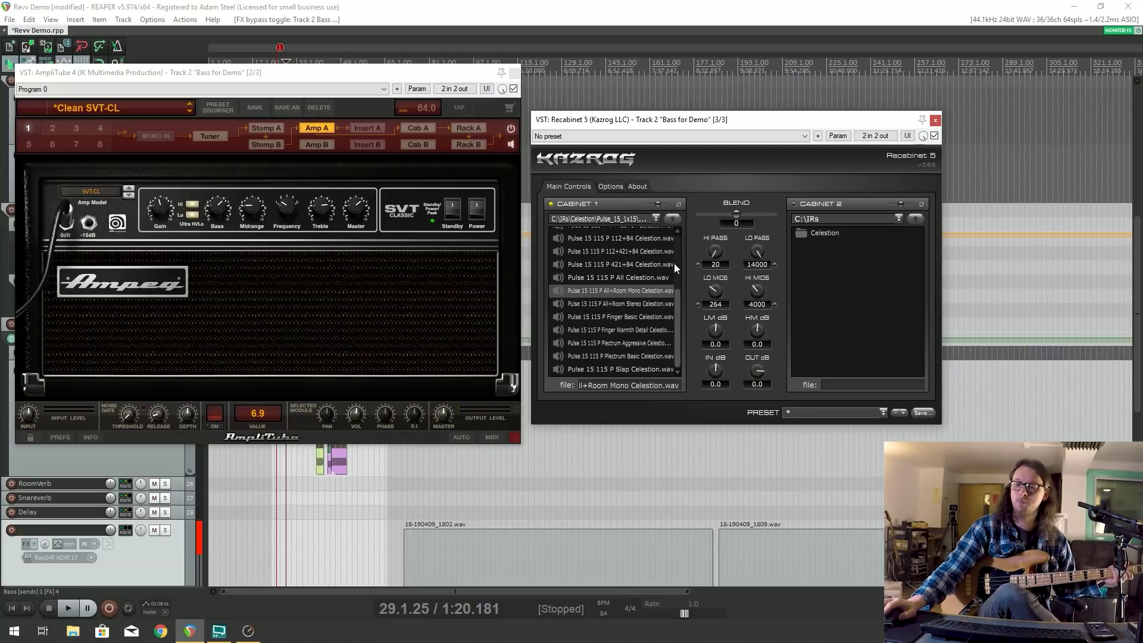
Compare the Pulse 15 Plectrum Aggressive, Plectrum Basic and Slap impulse responses in Cabinet 1, finishing on Plectrum Aggressive.
{"action": "left_click", "coordinate": [604, 343]}
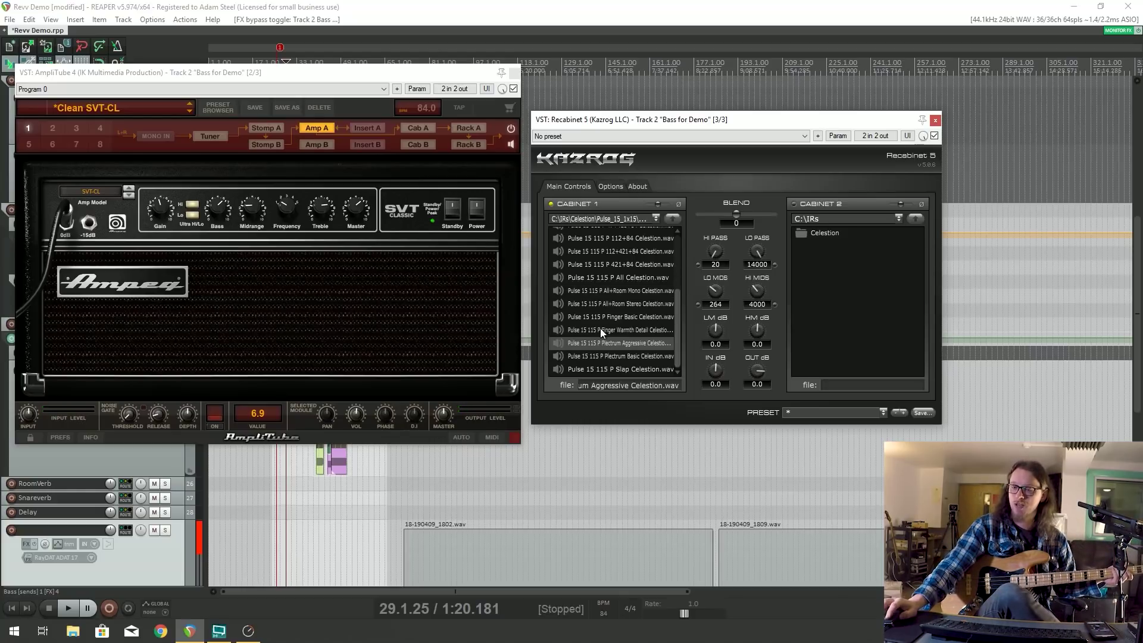
{"action": "left_click", "coordinate": [604, 357]}
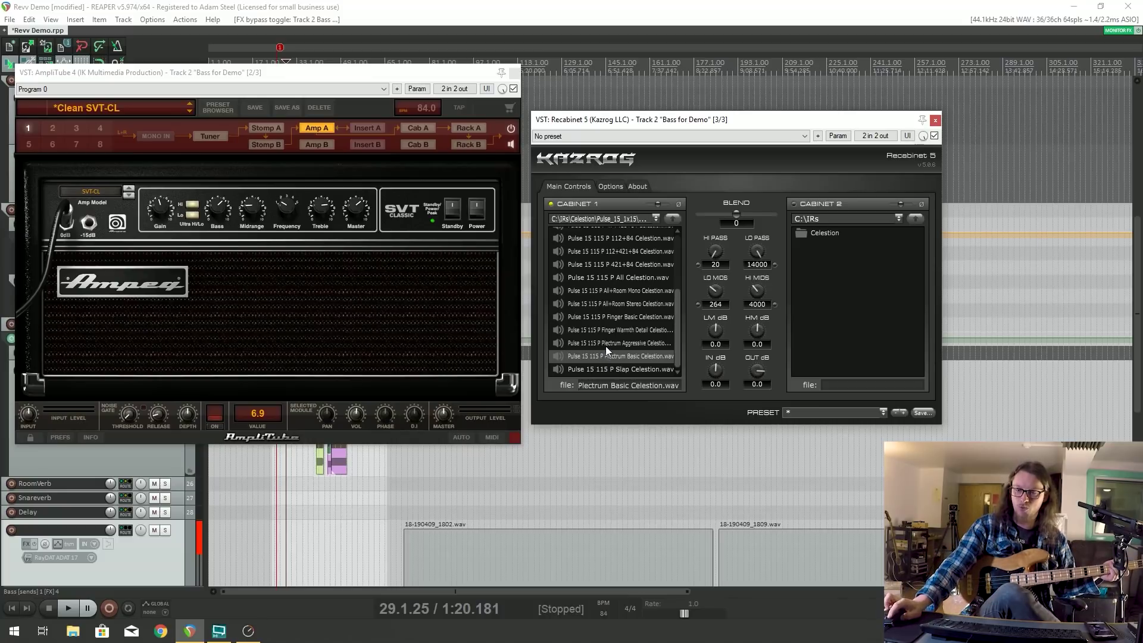
{"action": "left_click", "coordinate": [604, 345]}
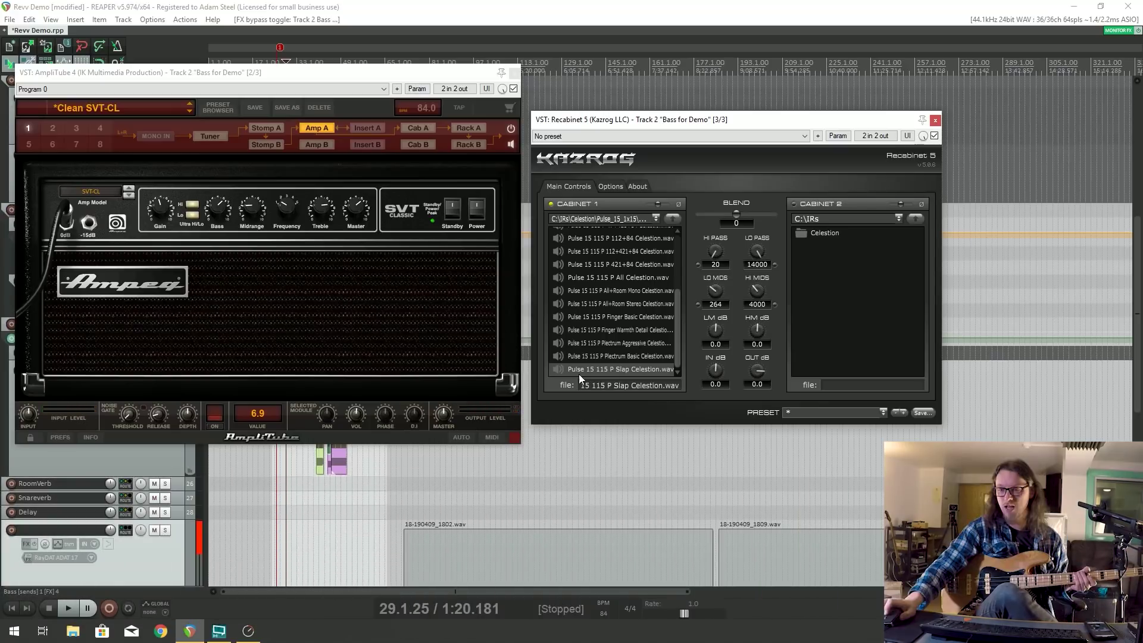
{"action": "left_click", "coordinate": [619, 344]}
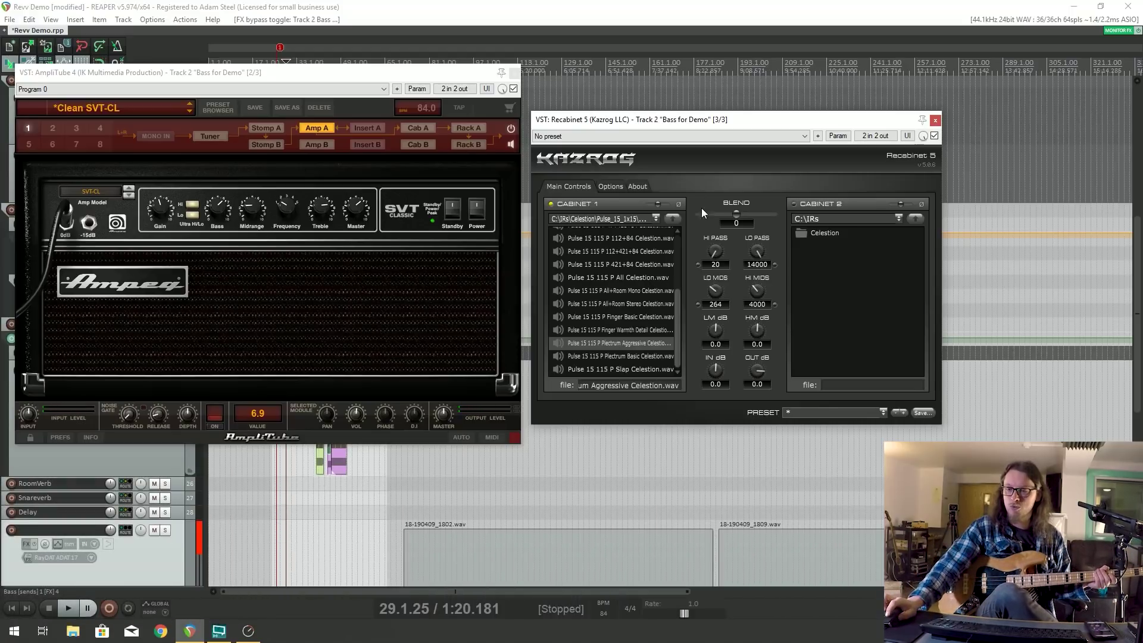
Browse Cabinet 1 to the 500 ms folder of the 44.1 kHz Pulse_12_1x12 impulse responses.
{"action": "left_click", "coordinate": [671, 220]}
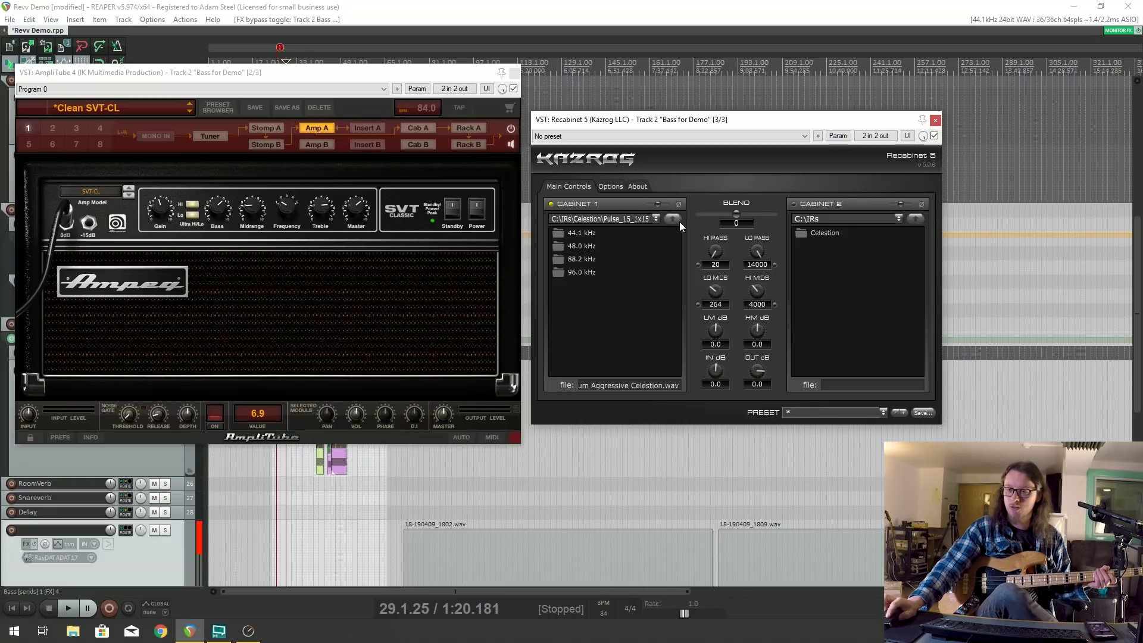
{"action": "scroll", "coordinate": [630, 300], "scroll_direction": "down", "scroll_amount": 10}
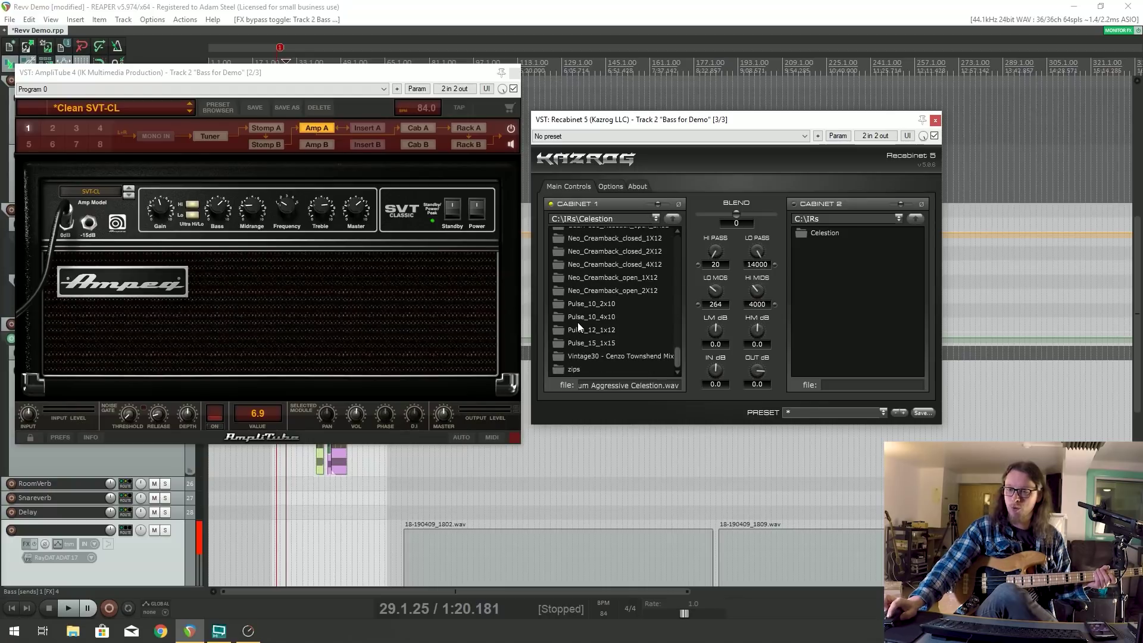
{"action": "double_click", "coordinate": [583, 329]}
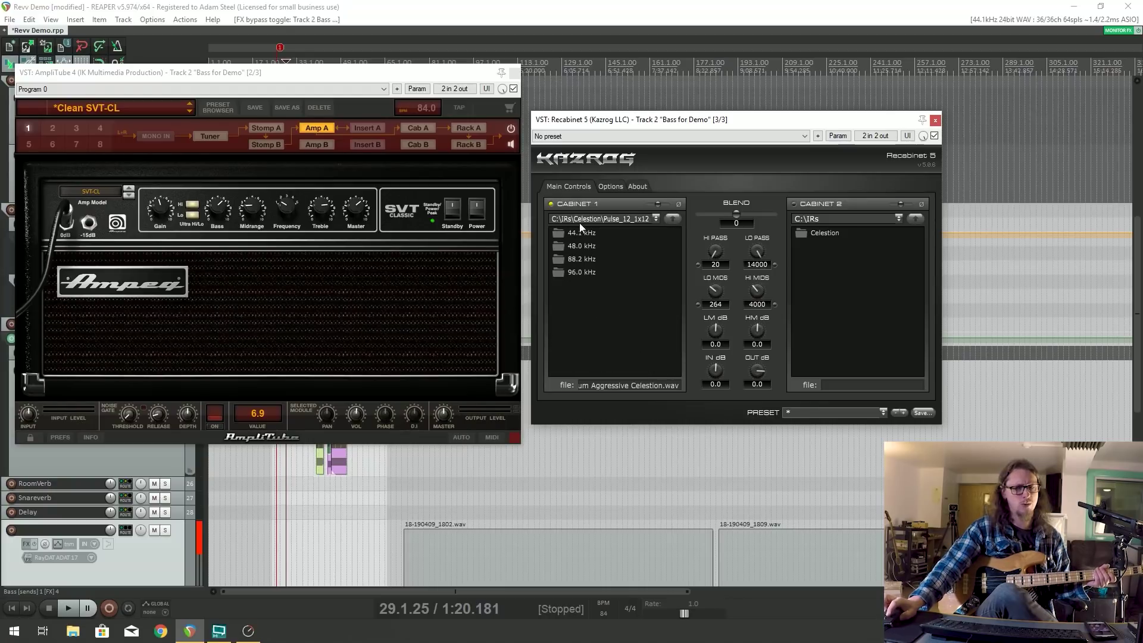
{"action": "double_click", "coordinate": [580, 232]}
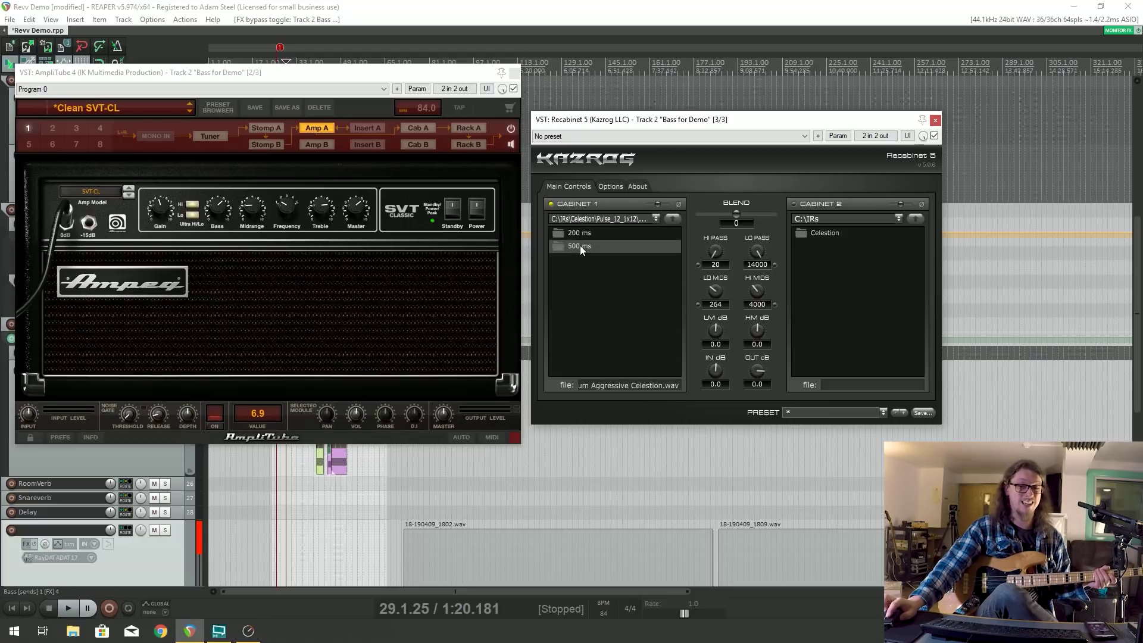
{"action": "double_click", "coordinate": [558, 246]}
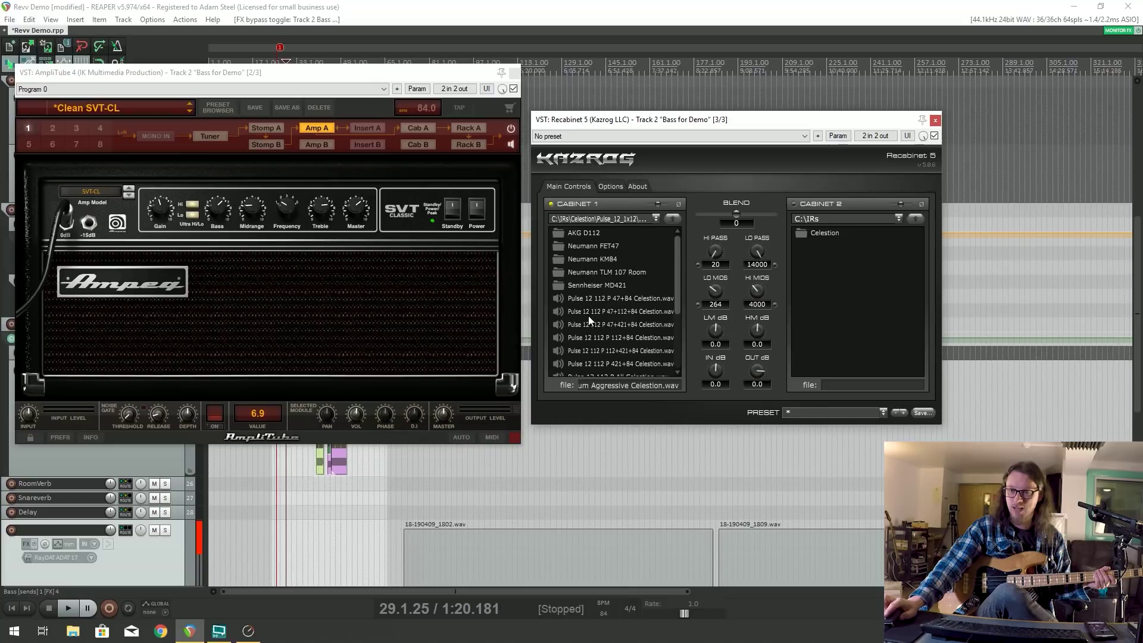
Audition the Pulse 12 Plectrum Aggressive blend in Cabinet 1, followed by the 47+421+84 blend.
{"action": "scroll", "coordinate": [590, 328], "scroll_direction": "down", "scroll_amount": 3}
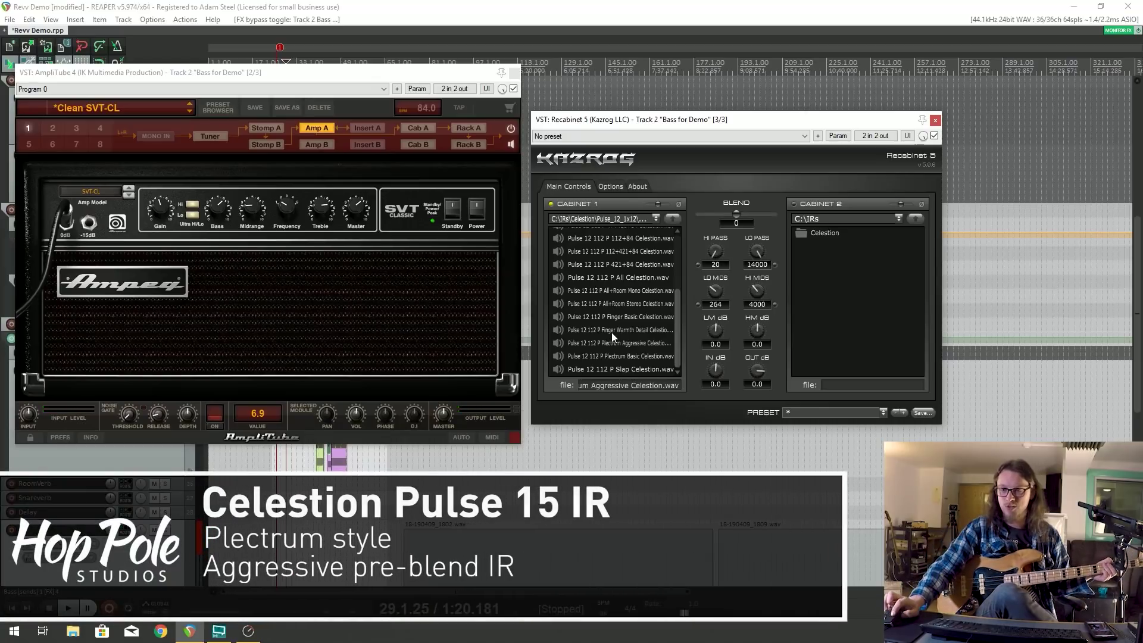
{"action": "left_click", "coordinate": [614, 344]}
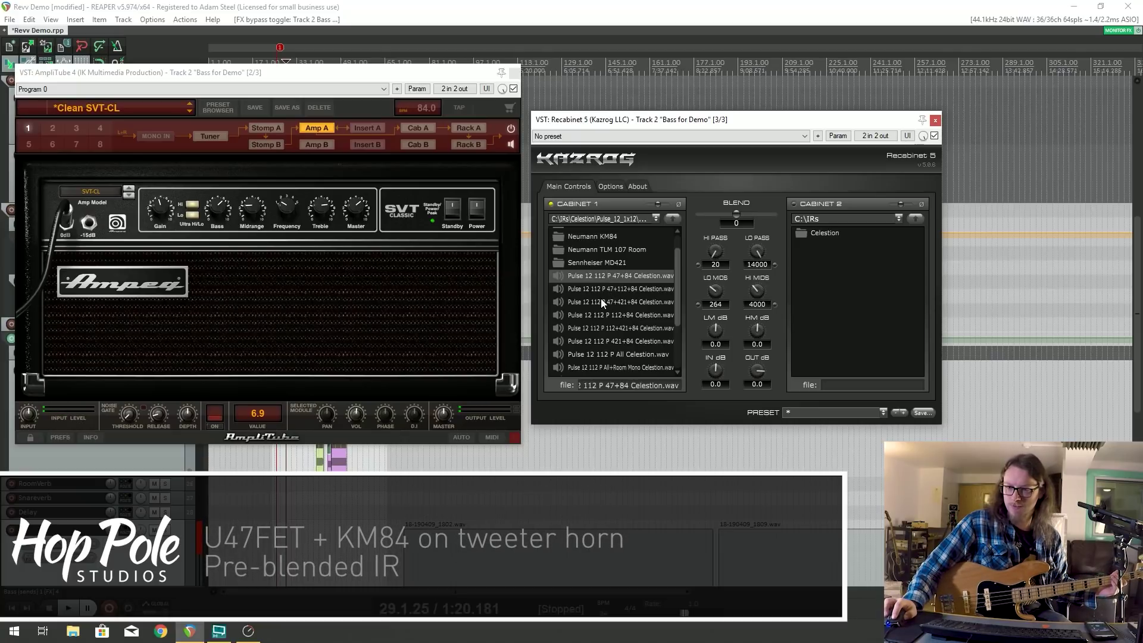
{"action": "left_click", "coordinate": [601, 300]}
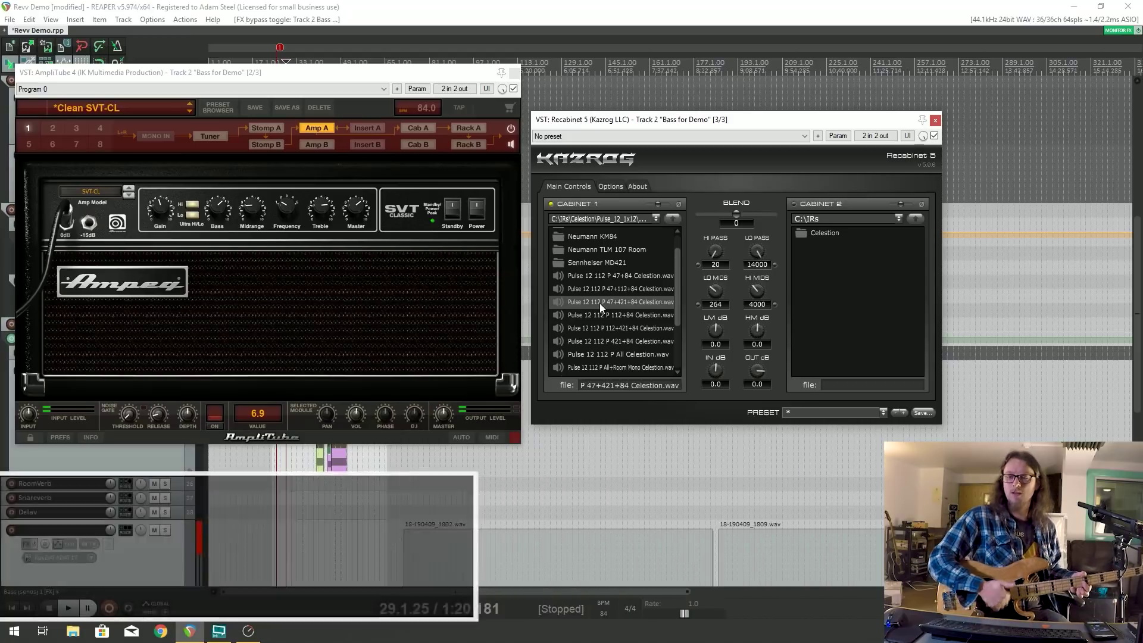
{"action": "scroll", "coordinate": [620, 301], "scroll_direction": "up", "scroll_amount": 1}
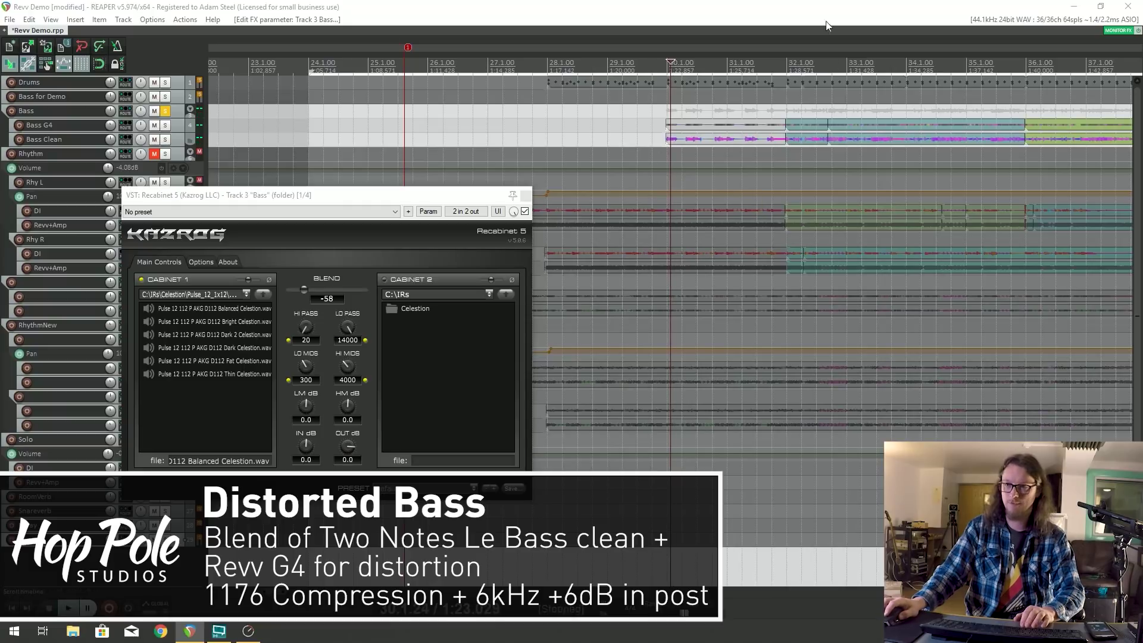
Unmute the Bass G4 track and listen to it blended with Bass Clean through the Bass folder's cabinet.
{"action": "scroll", "coordinate": [755, 139], "scroll_direction": "down", "scroll_amount": 5}
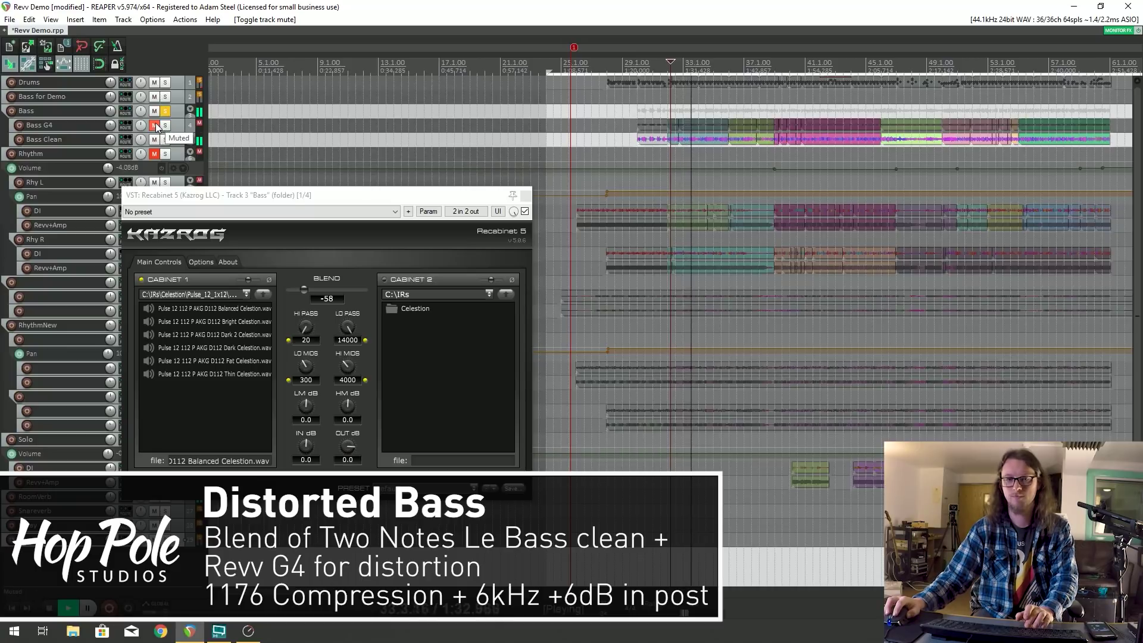
{"action": "key", "text": "space"}
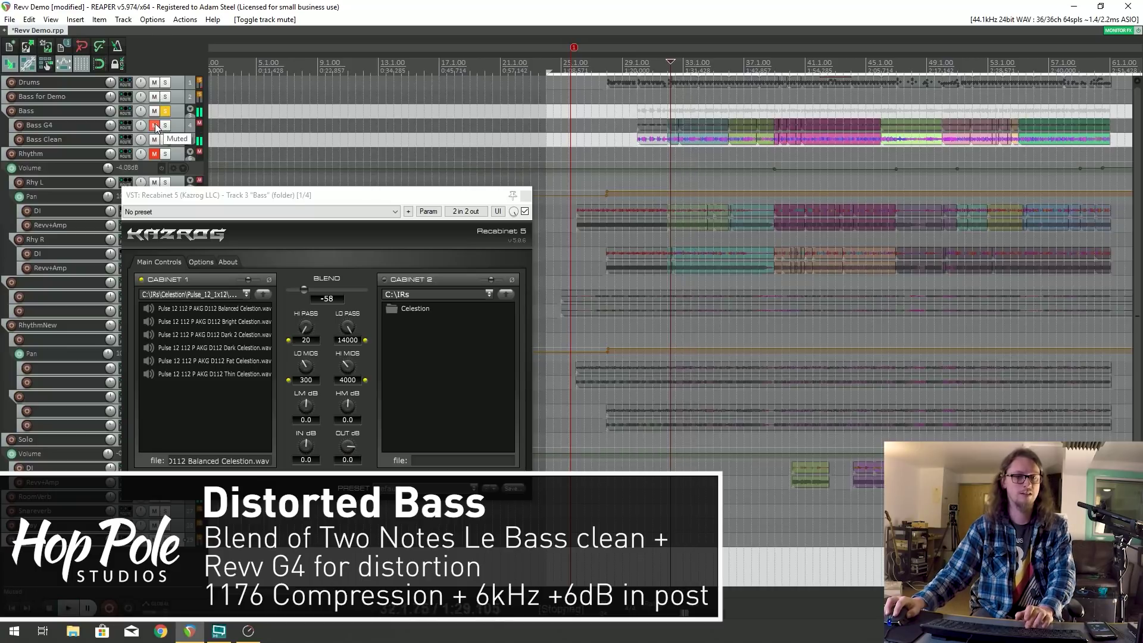
{"action": "left_click", "coordinate": [155, 126]}
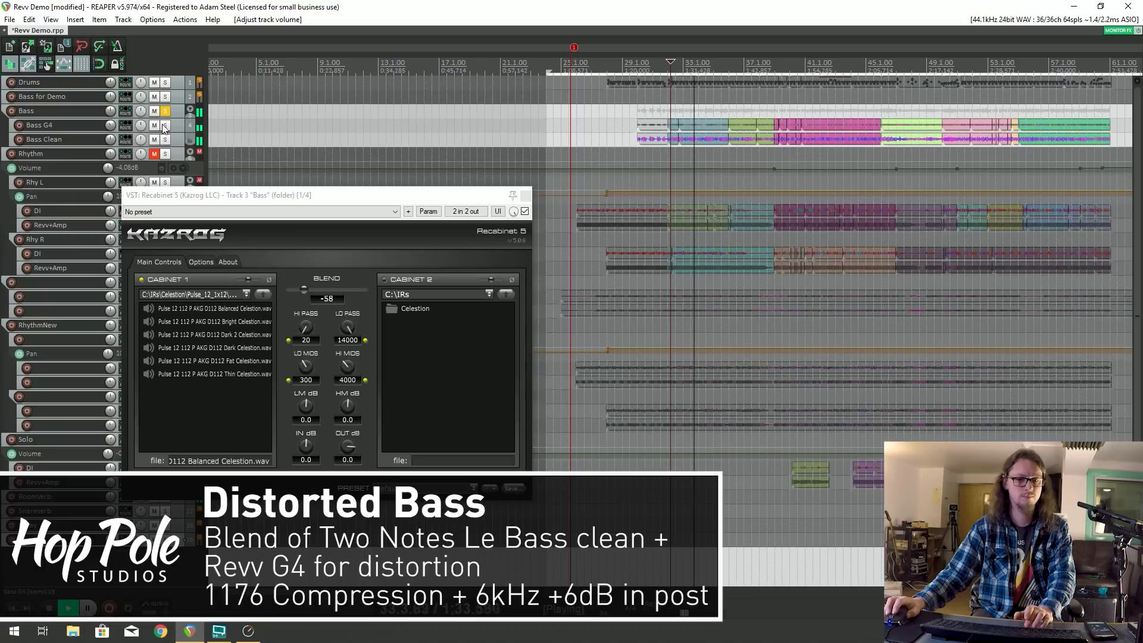
{"action": "left_click", "coordinate": [384, 279]}
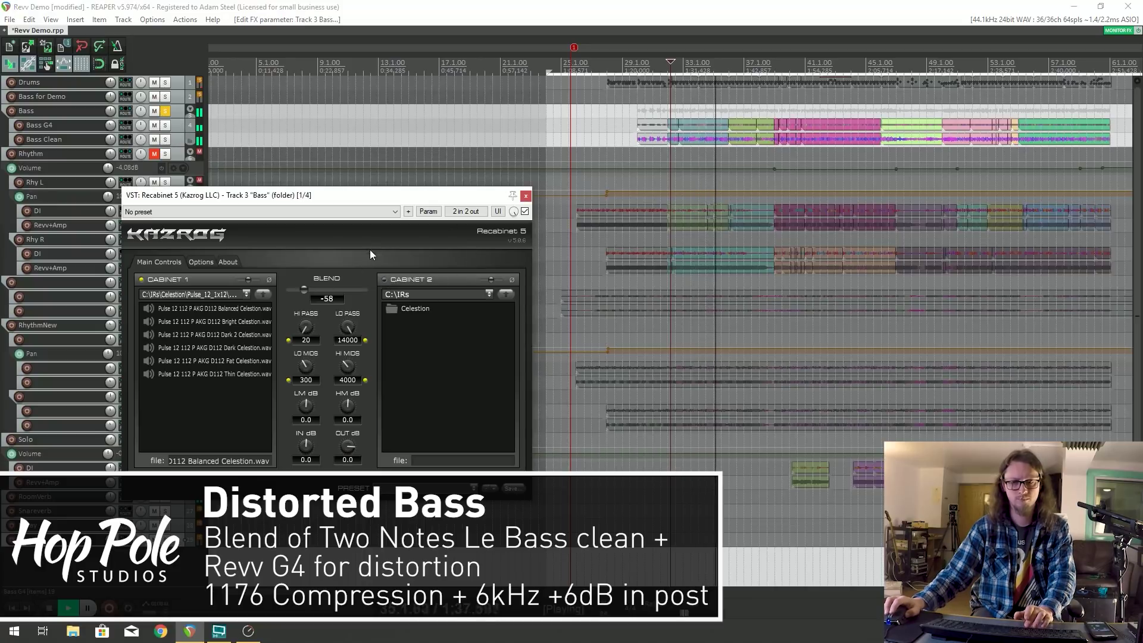
{"action": "key", "text": "space"}
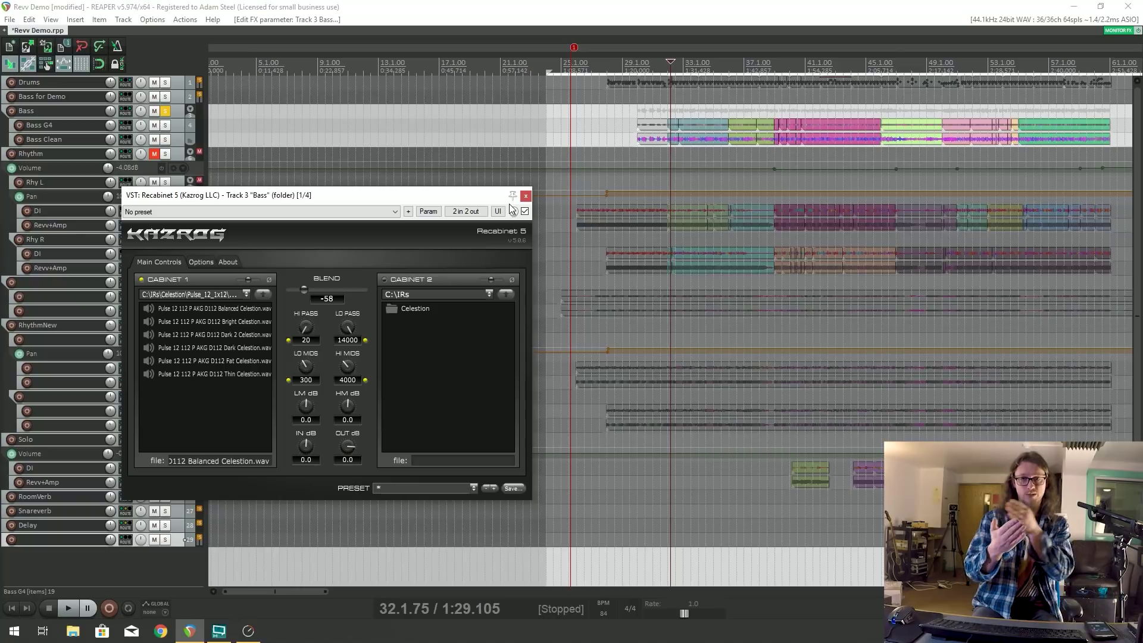
Play the bass while auditioning the AKG D112 Balanced, Bright, Dark 2, Dark, Fat and Thin responses, returning to Balanced before stopping.
{"action": "key", "text": "space"}
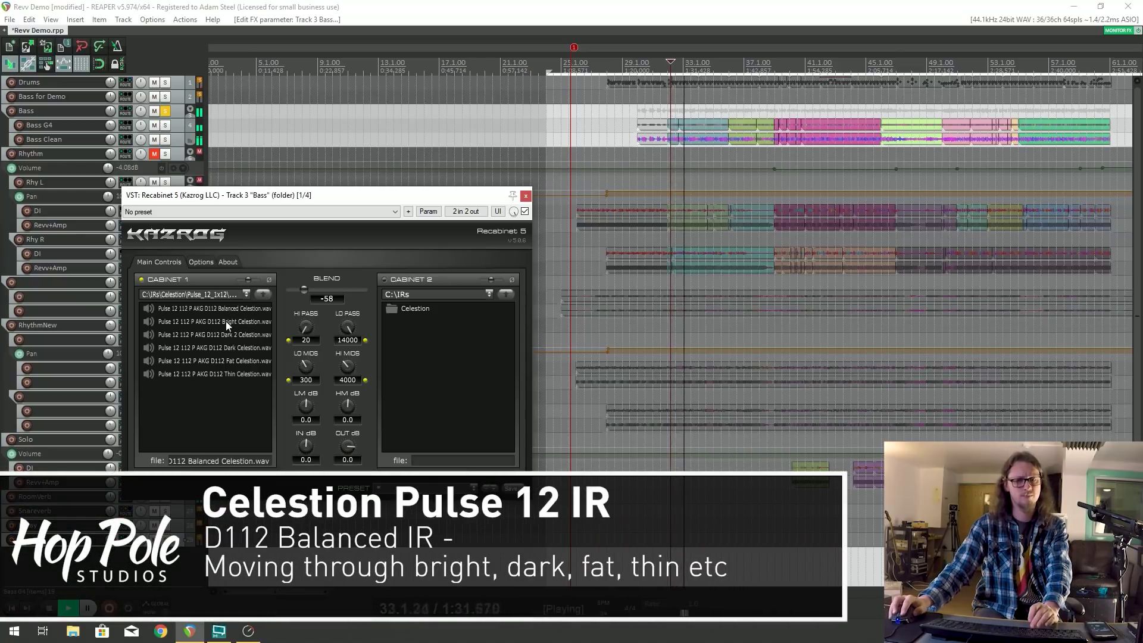
{"action": "key", "text": "space"}
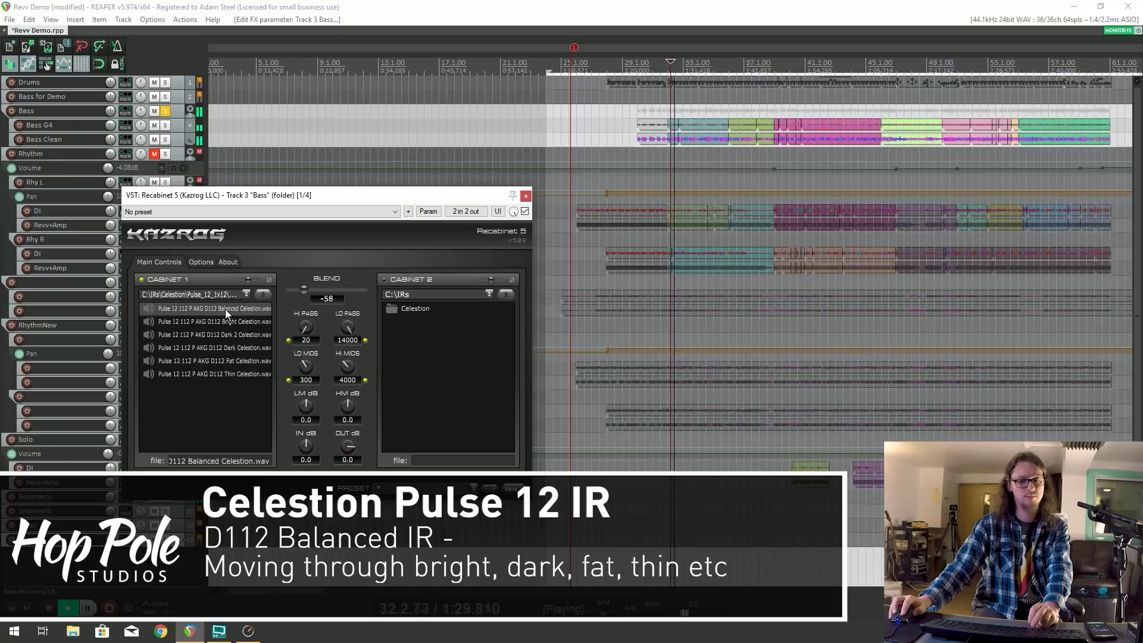
{"action": "left_click", "coordinate": [228, 321]}
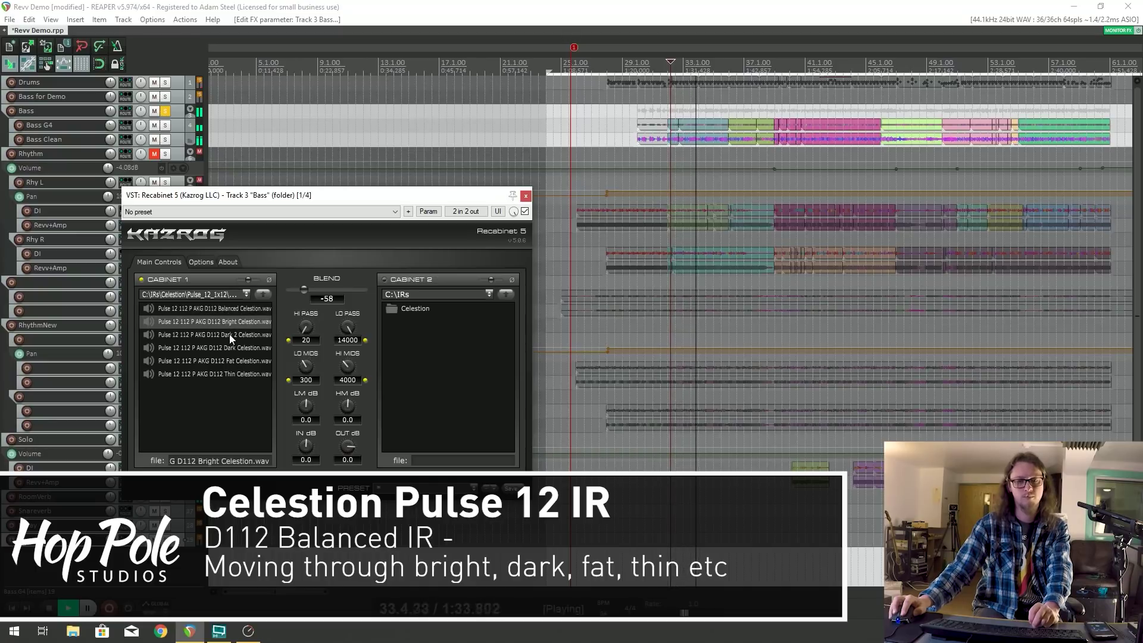
{"action": "left_click", "coordinate": [230, 334]}
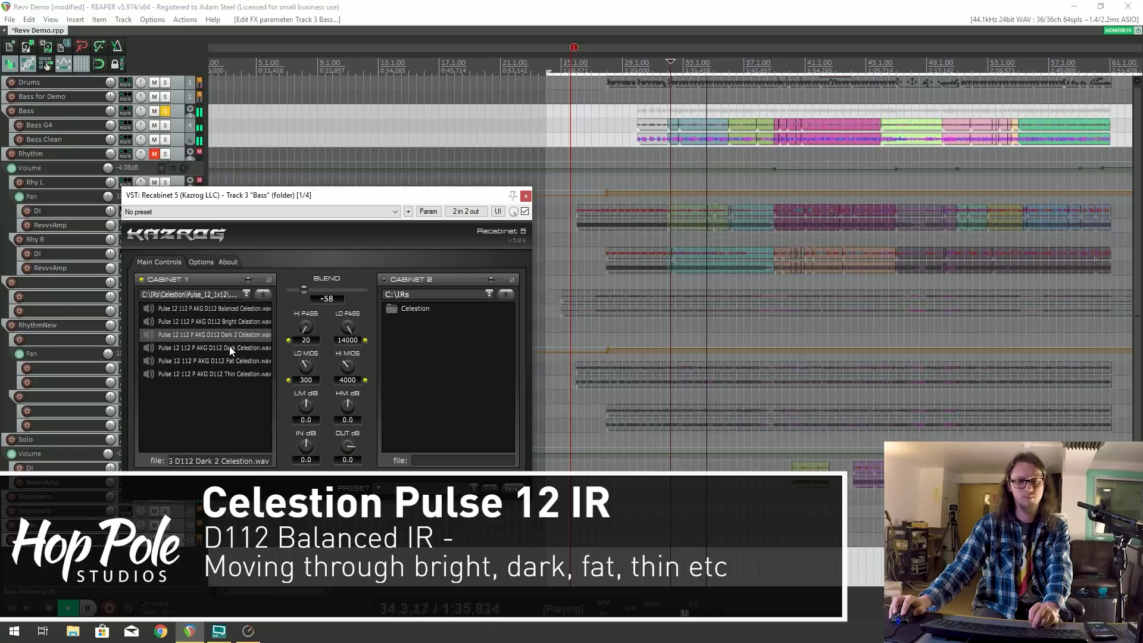
{"action": "left_click", "coordinate": [230, 348]}
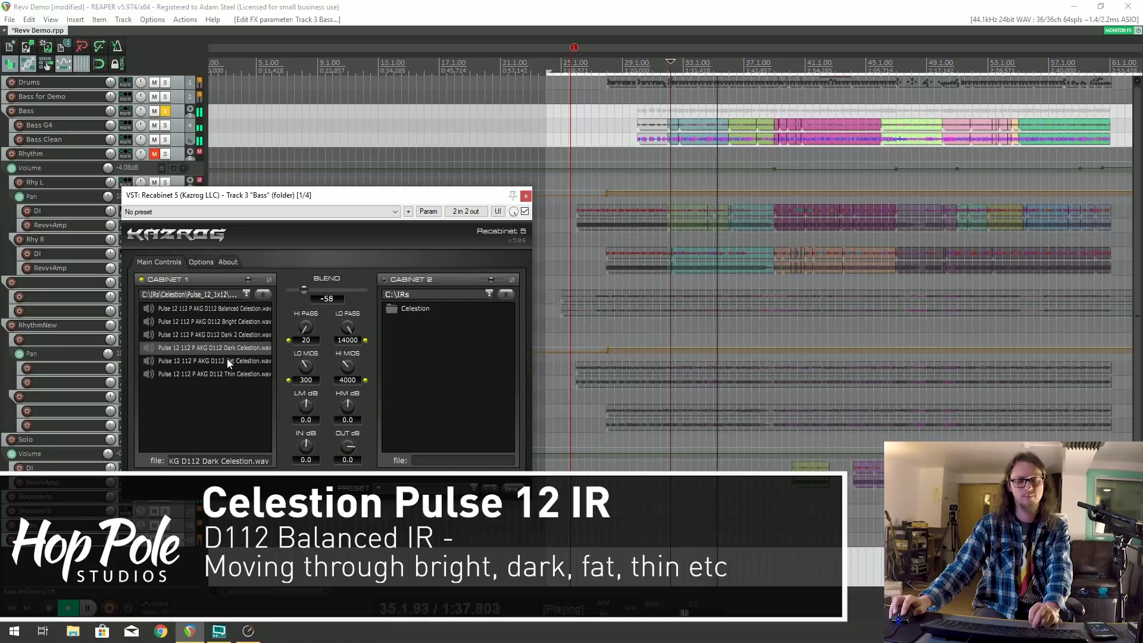
{"action": "left_click", "coordinate": [226, 360]}
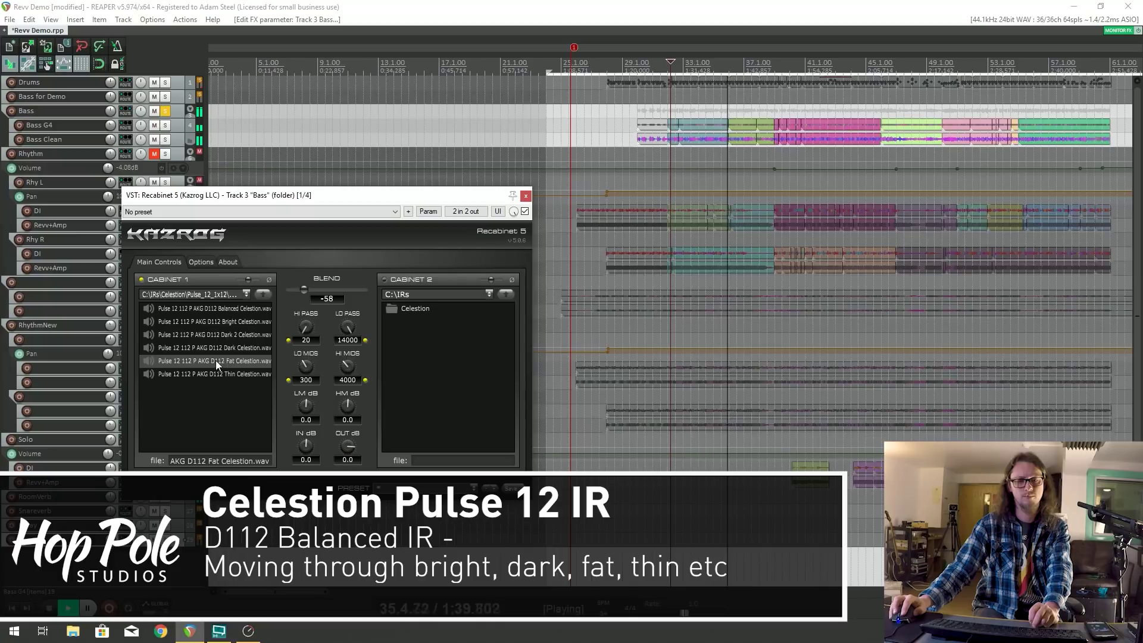
{"action": "left_click", "coordinate": [223, 372]}
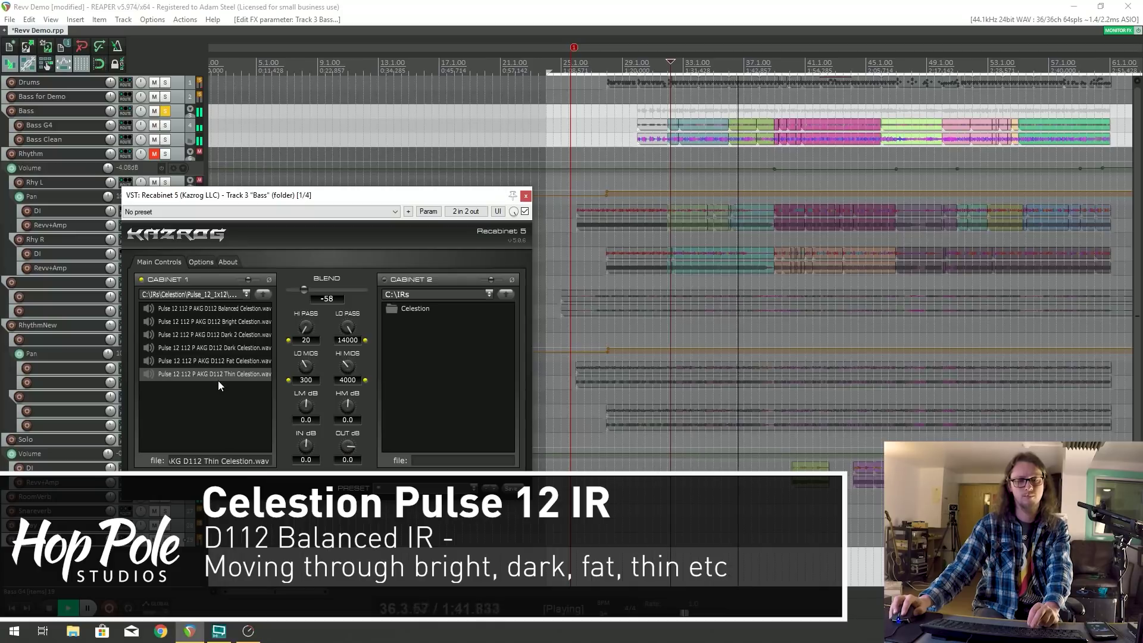
{"action": "left_click", "coordinate": [227, 310]}
{"action": "key", "text": "space"}
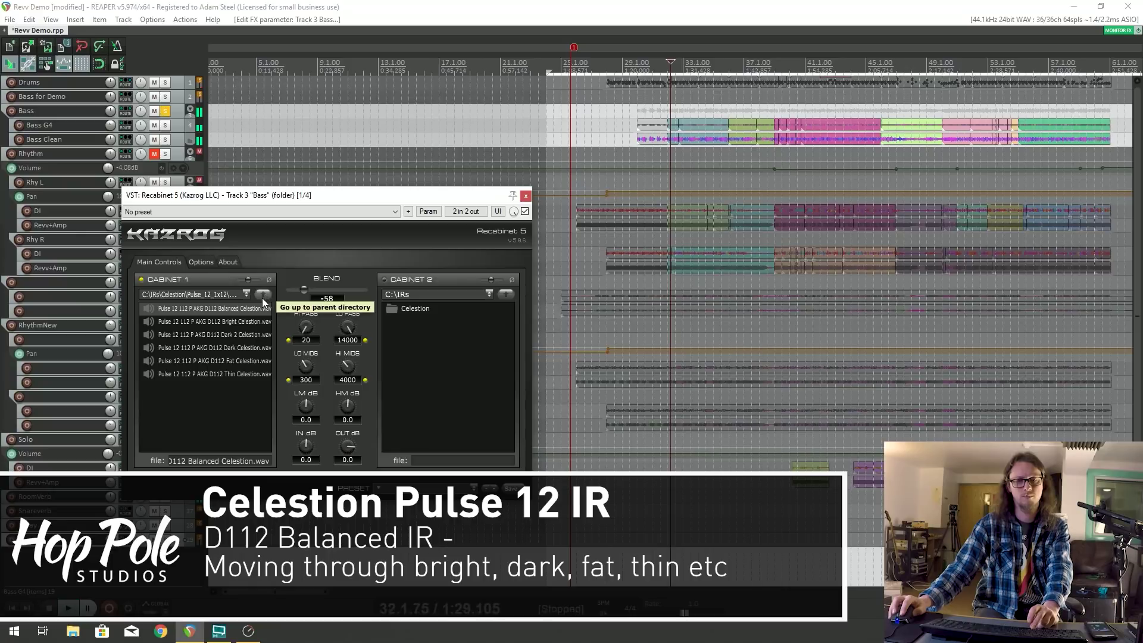
Load the Balanced impulse response from the Sennheiser MD421 folder into Cabinet 1 and play the bass through it.
{"action": "left_click", "coordinate": [263, 296]}
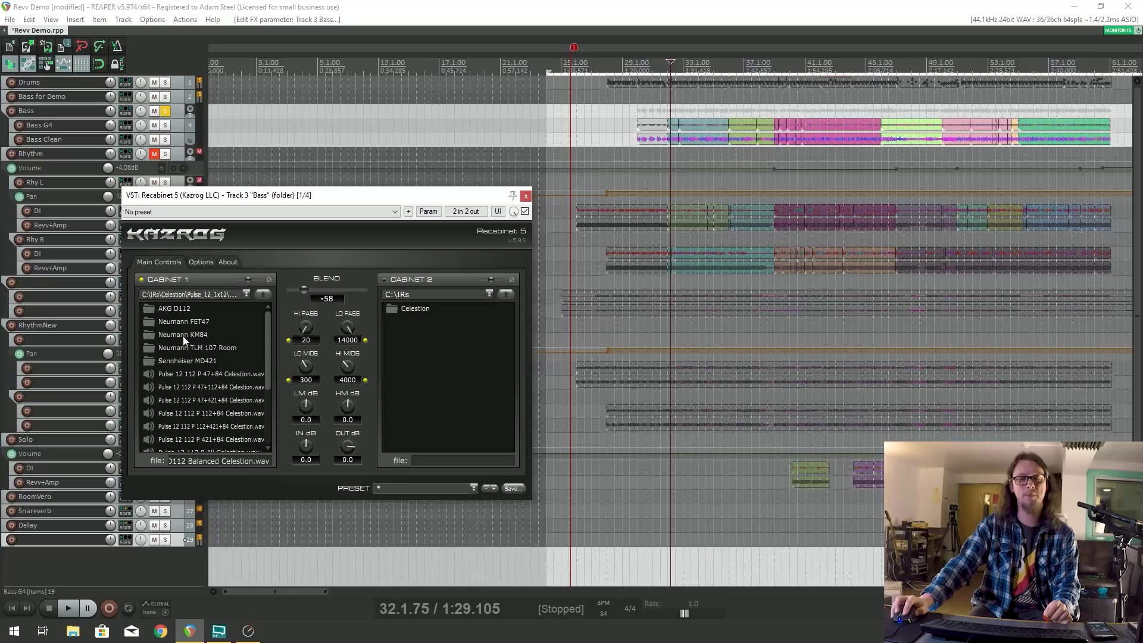
{"action": "double_click", "coordinate": [194, 361]}
{"action": "left_click", "coordinate": [192, 309]}
{"action": "key", "text": "space"}
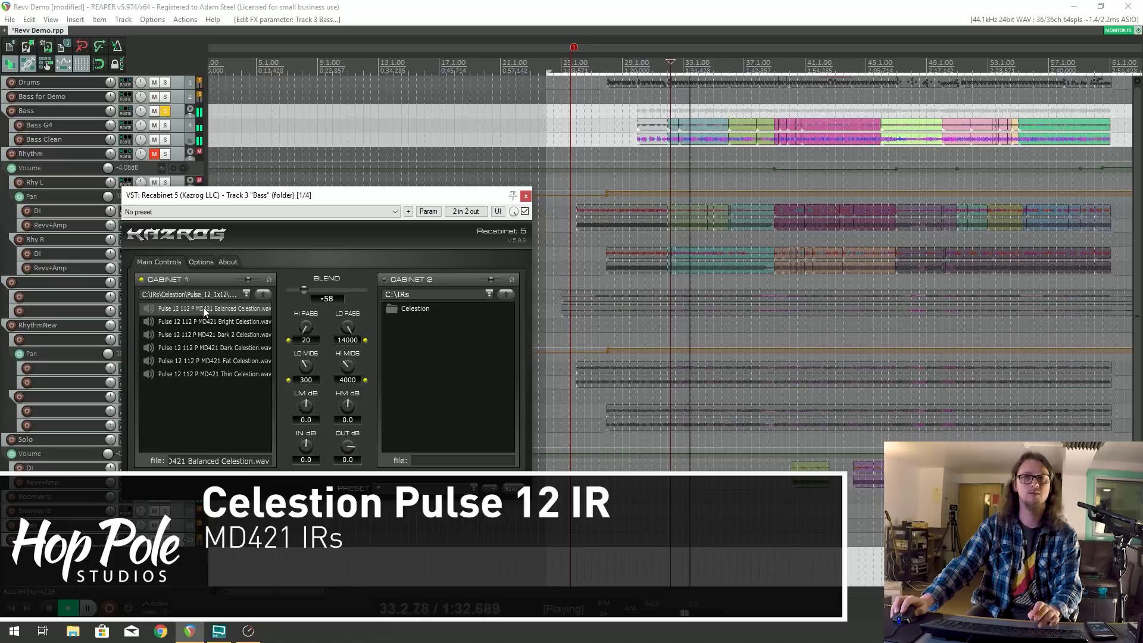
{"action": "key", "text": "space"}
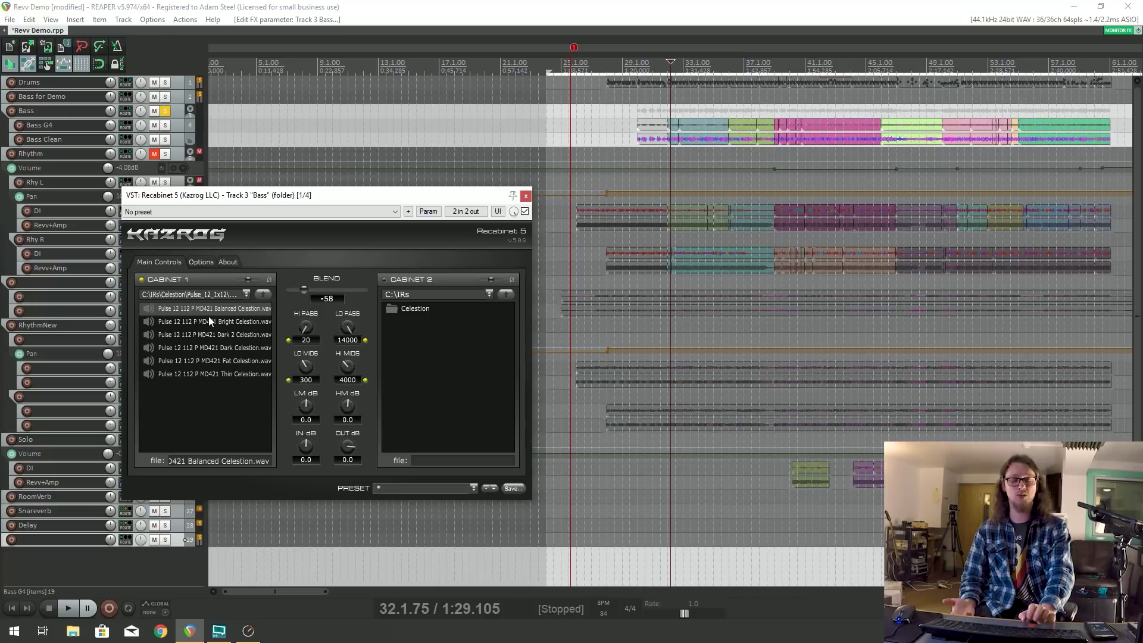
{"action": "key", "text": "space"}
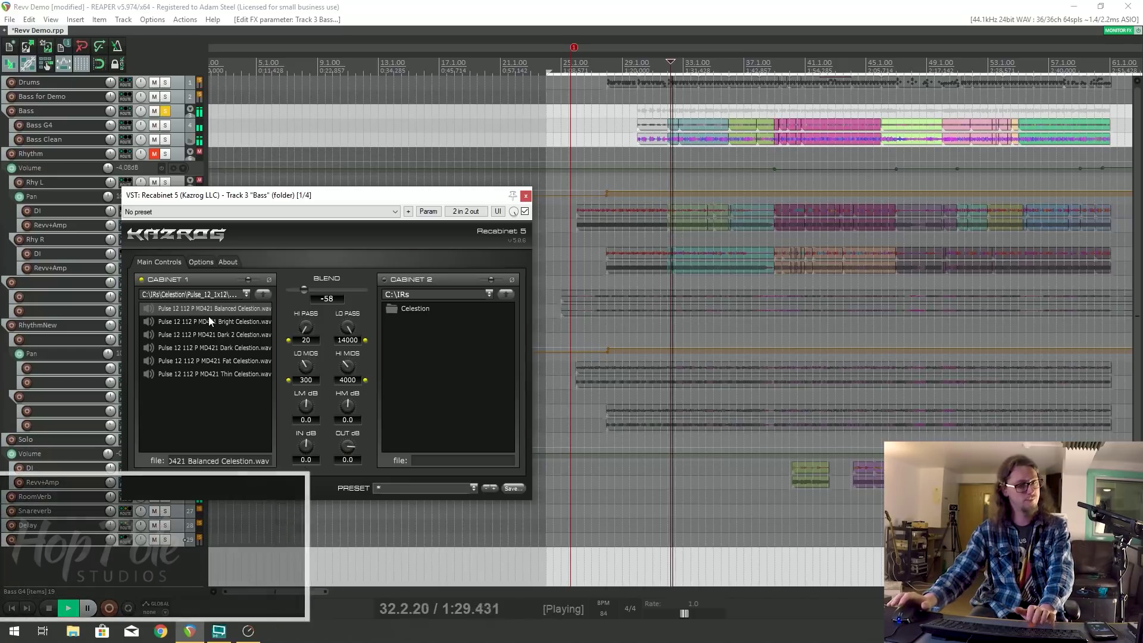
{"action": "key", "text": "space"}
Load the first impulse response from the Neumann FET47 folder into Cabinet 1 and play the bass through it.
{"action": "left_click", "coordinate": [263, 294]}
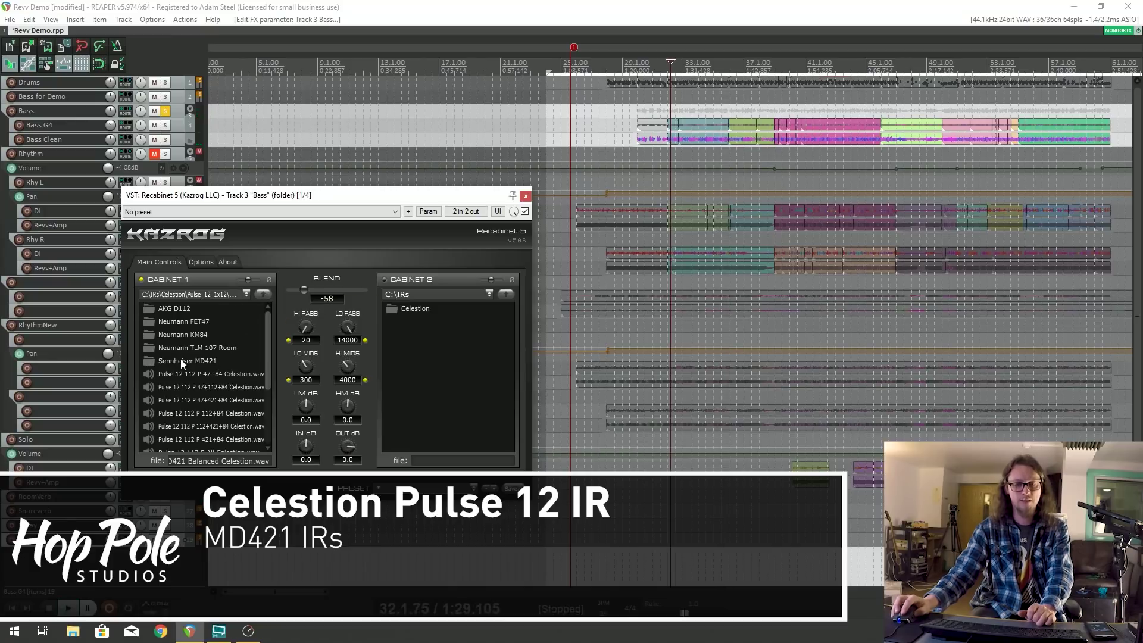
{"action": "double_click", "coordinate": [185, 320]}
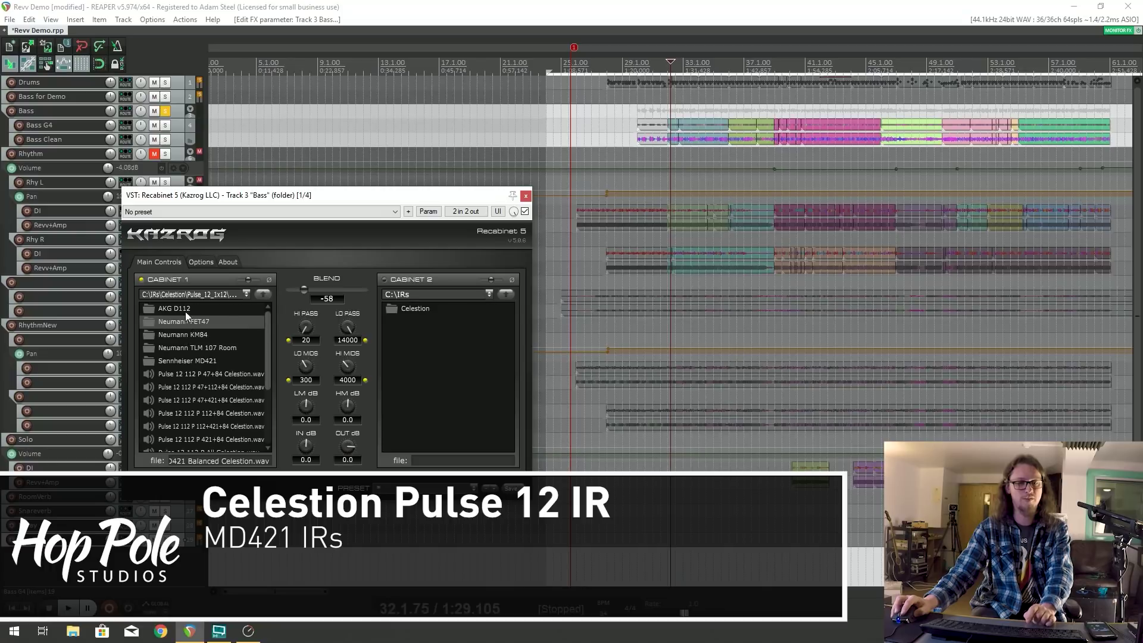
{"action": "left_click", "coordinate": [184, 308]}
{"action": "key", "text": "space"}
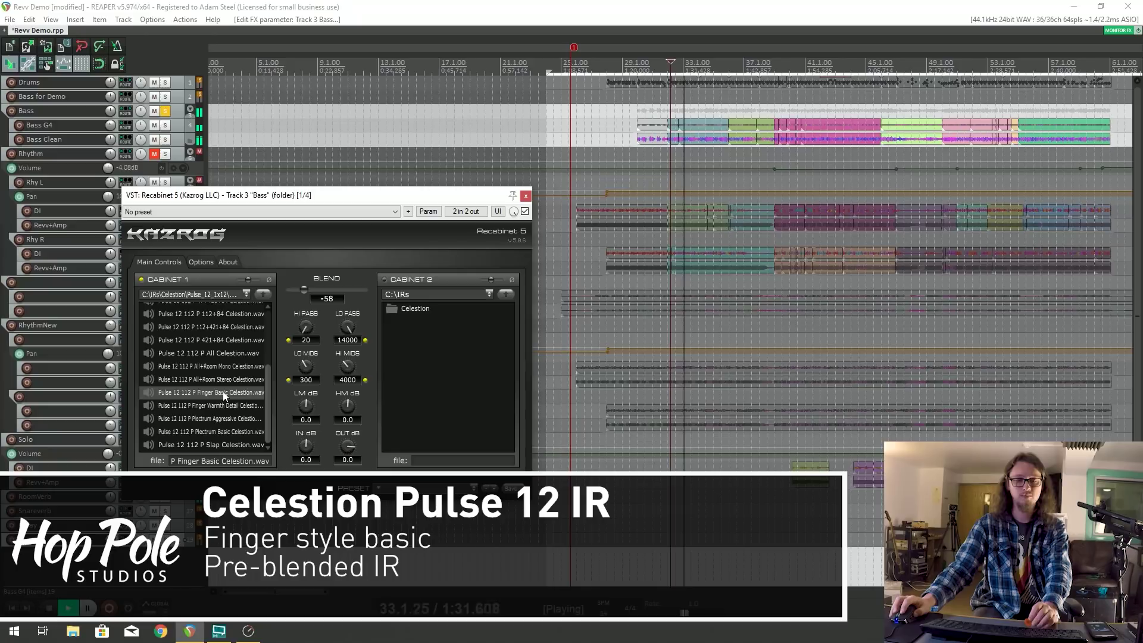
Load the Pulse 12 Plectrum Basic blend into Cabinet 1 and play the bass through it.
{"action": "key", "text": "space"}
{"action": "left_click", "coordinate": [213, 431]}
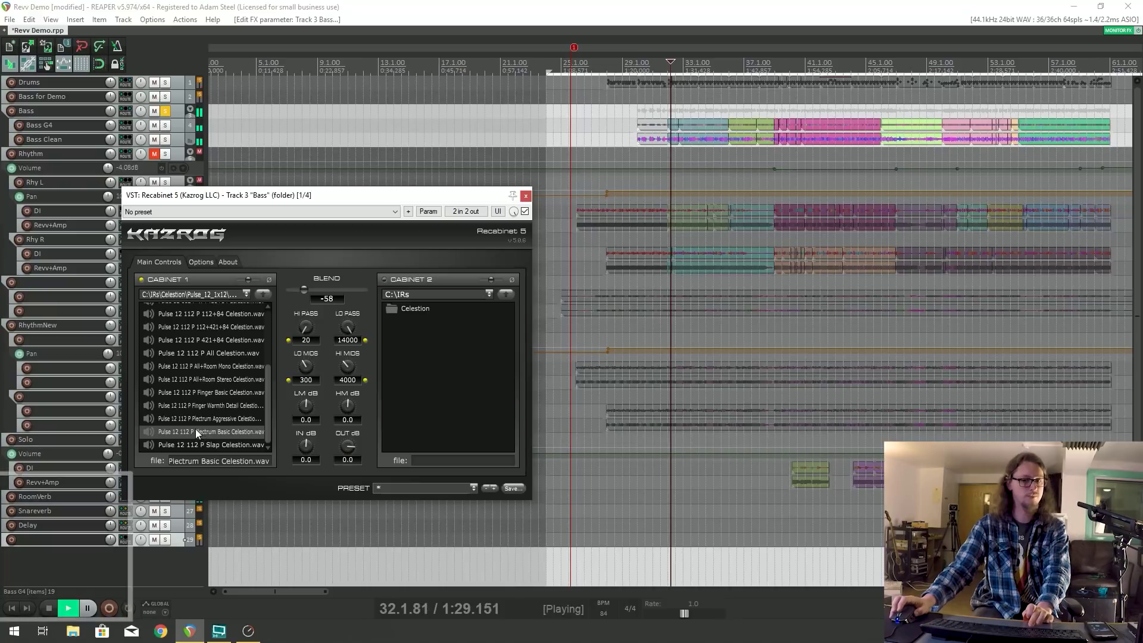
{"action": "key", "text": "space"}
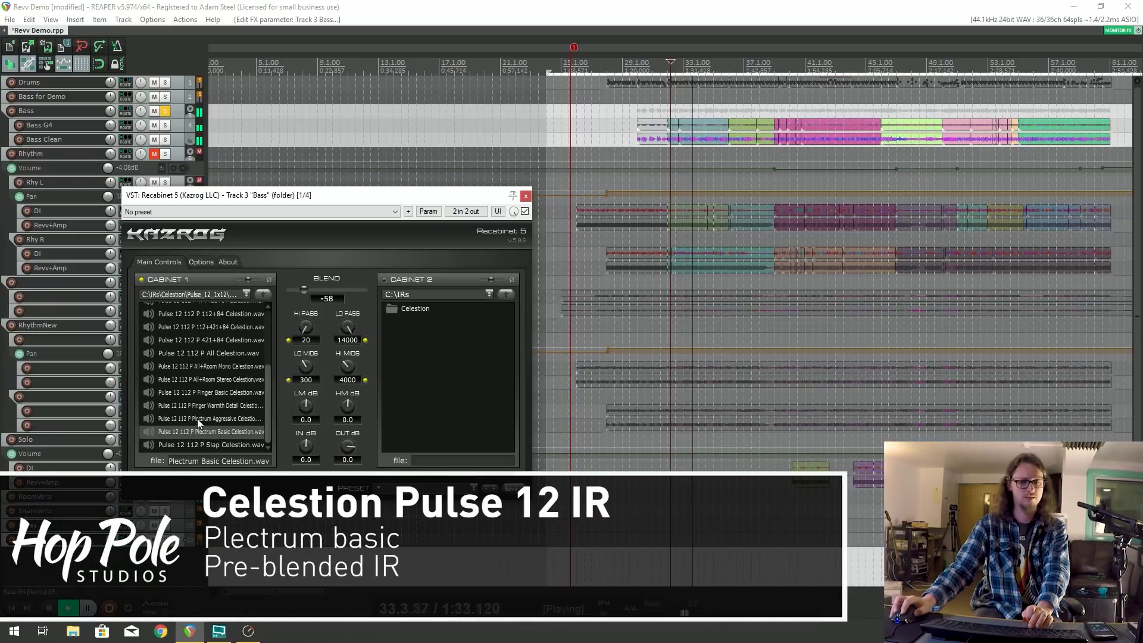
Load the Pulse 12 Plectrum Aggressive blend into Cabinet 1 and play the bass through it.
{"action": "key", "text": "space"}
{"action": "left_click", "coordinate": [198, 419]}
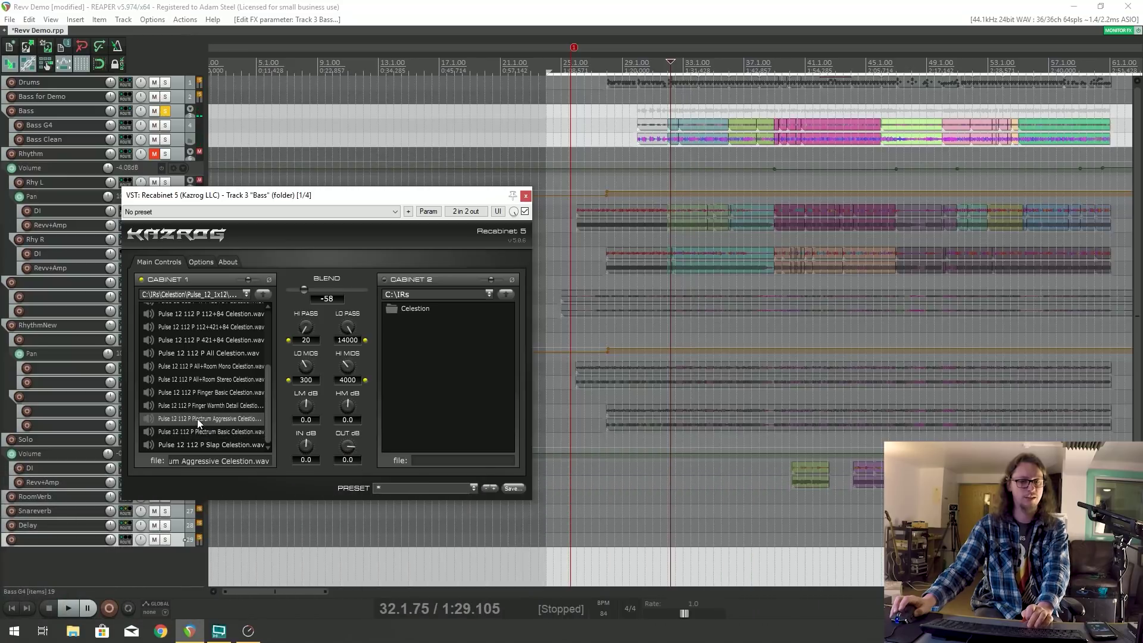
{"action": "key", "text": "space"}
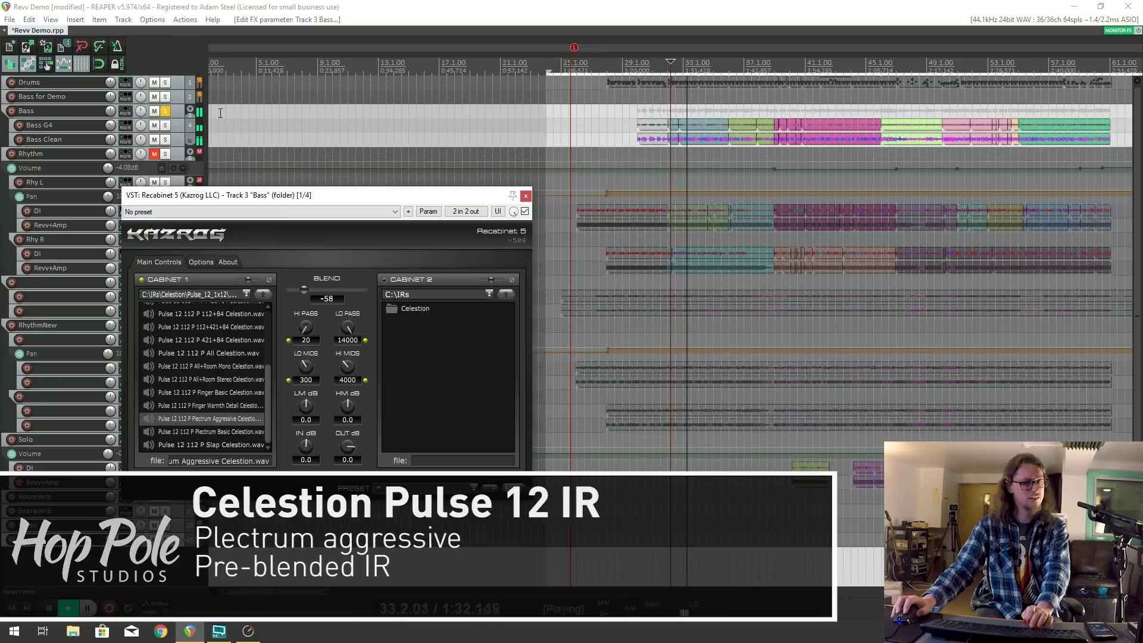
{"action": "key", "text": "space"}
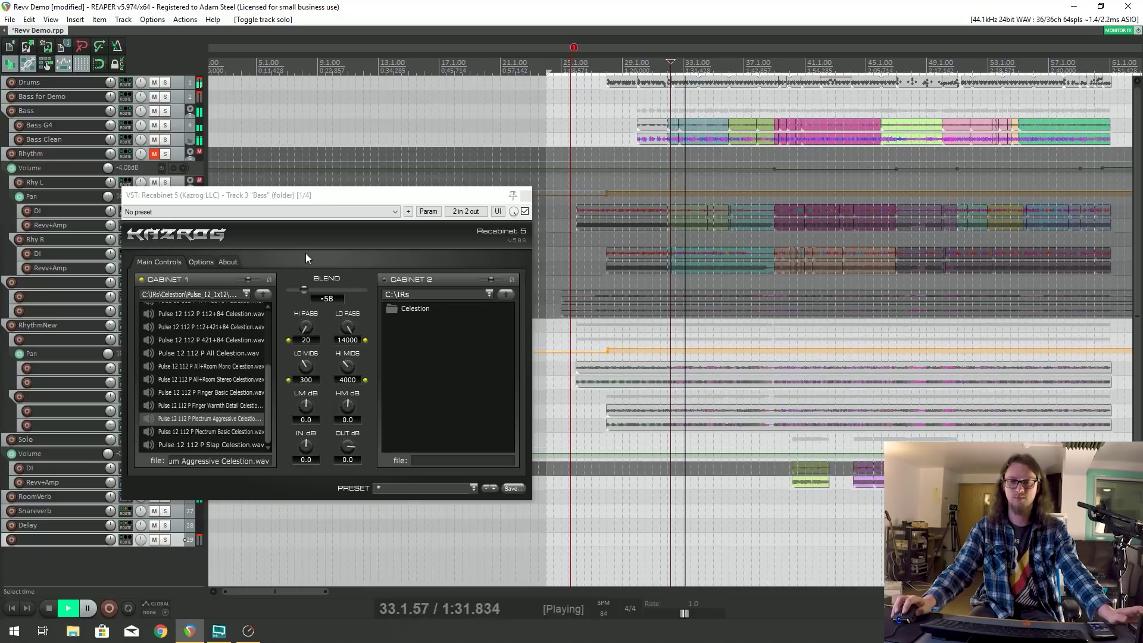
Audition the Plectrum Aggressive response in the full mix, restarting playback once before stopping.
{"action": "scroll", "coordinate": [701, 184], "scroll_direction": "up", "scroll_amount": 4}
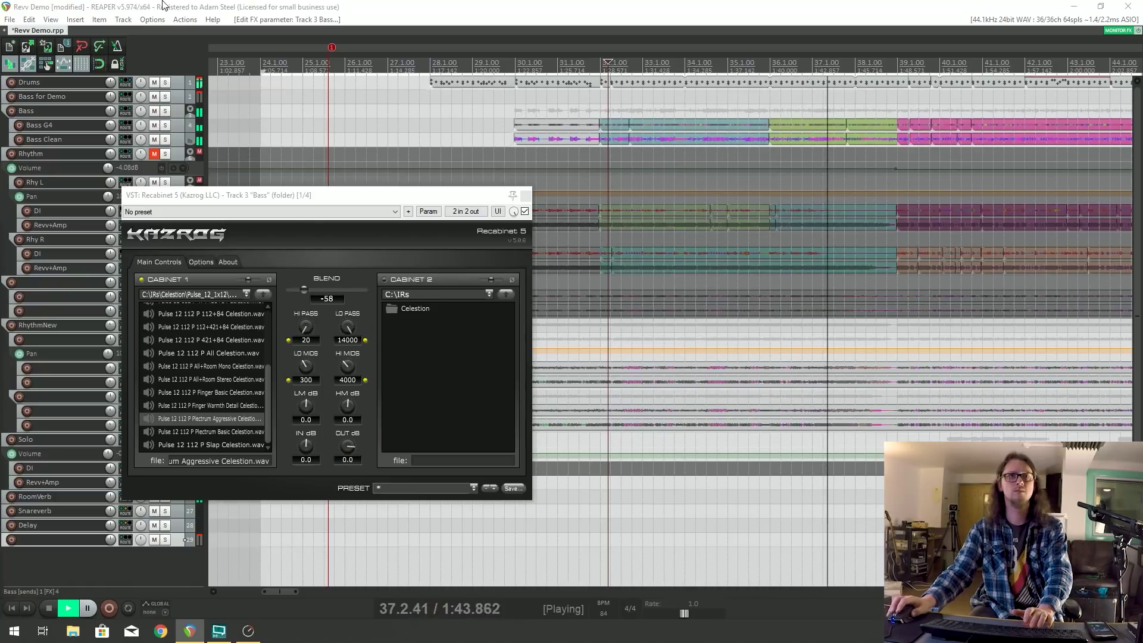
{"action": "key", "text": "space"}
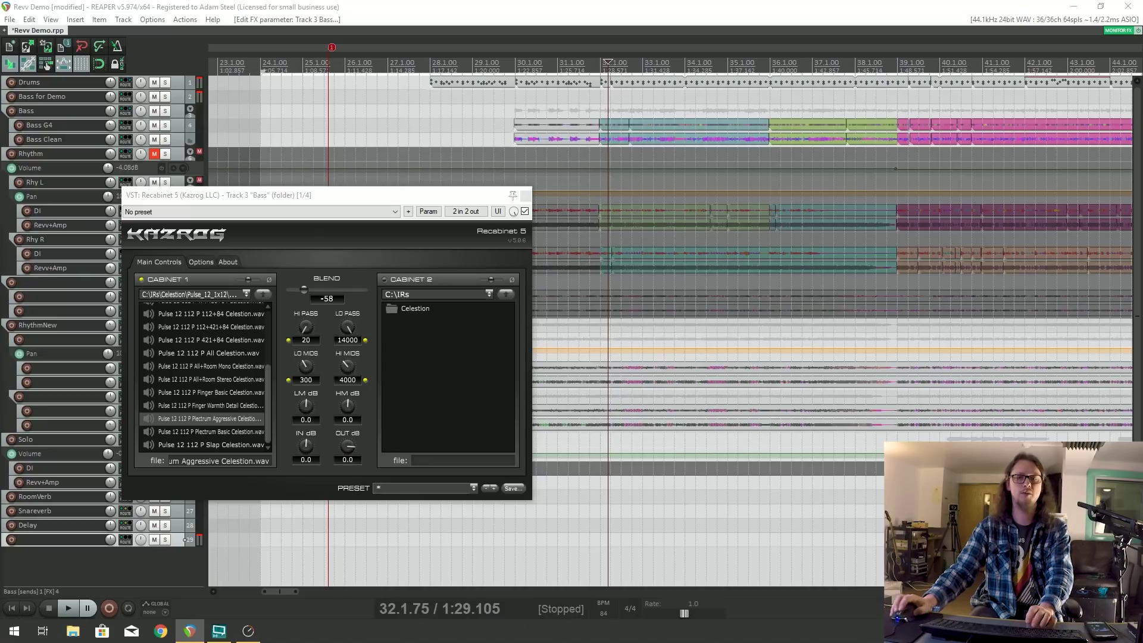
{"action": "key", "text": "space"}
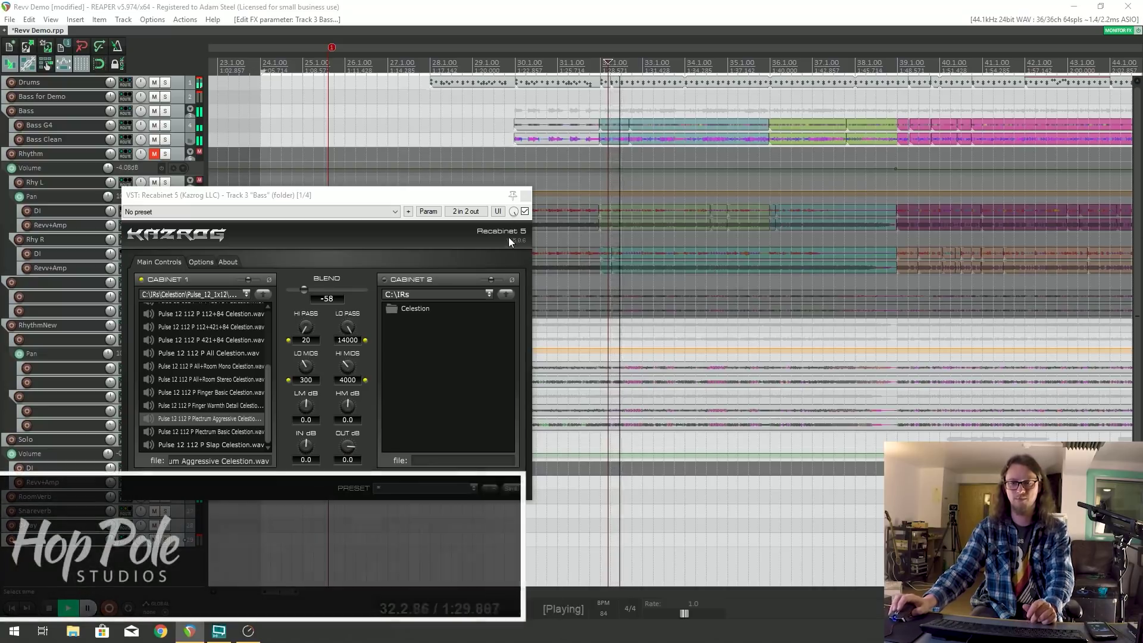
{"action": "left_click_drag", "start_coordinate": [380, 194], "coordinate": [415, 208]}
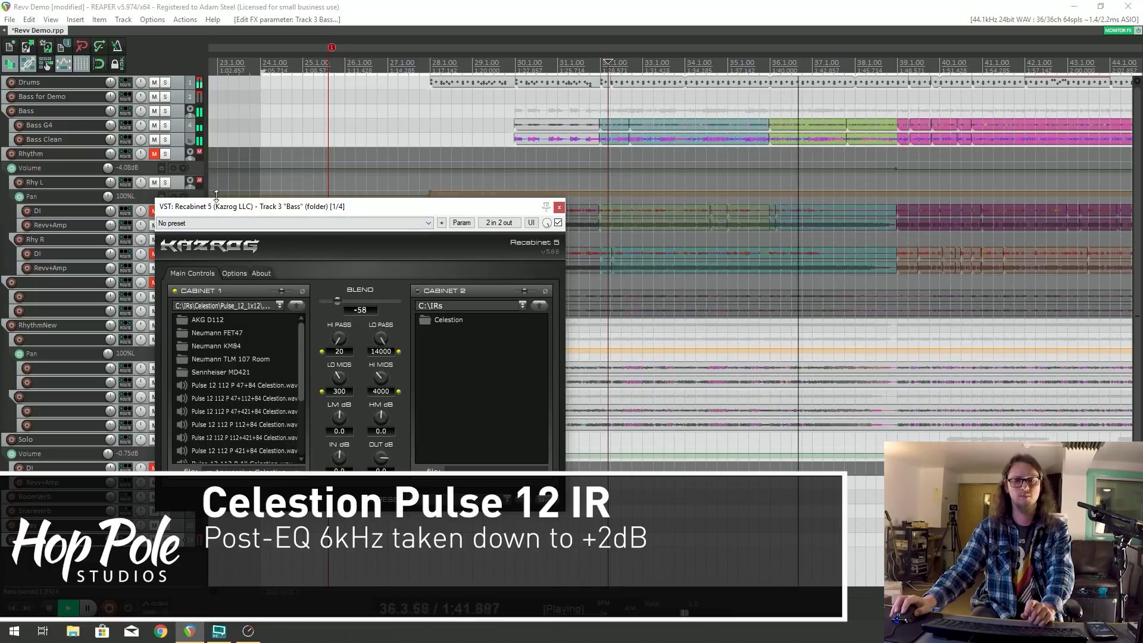
{"action": "left_click_drag", "start_coordinate": [211, 210], "coordinate": [292, 233]}
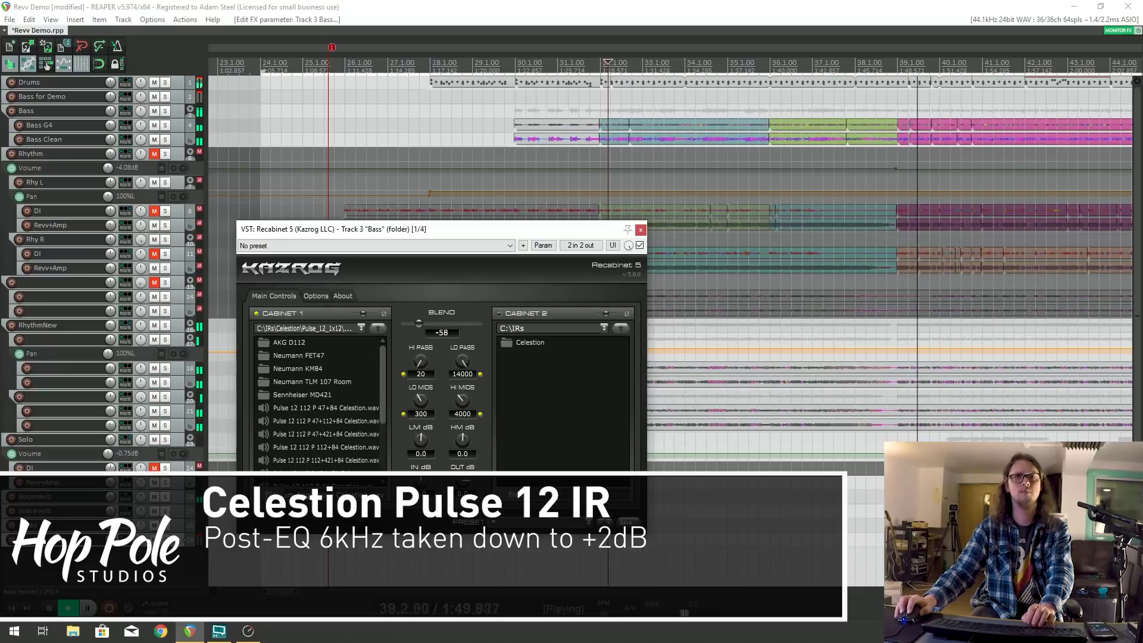
{"action": "key", "text": "space"}
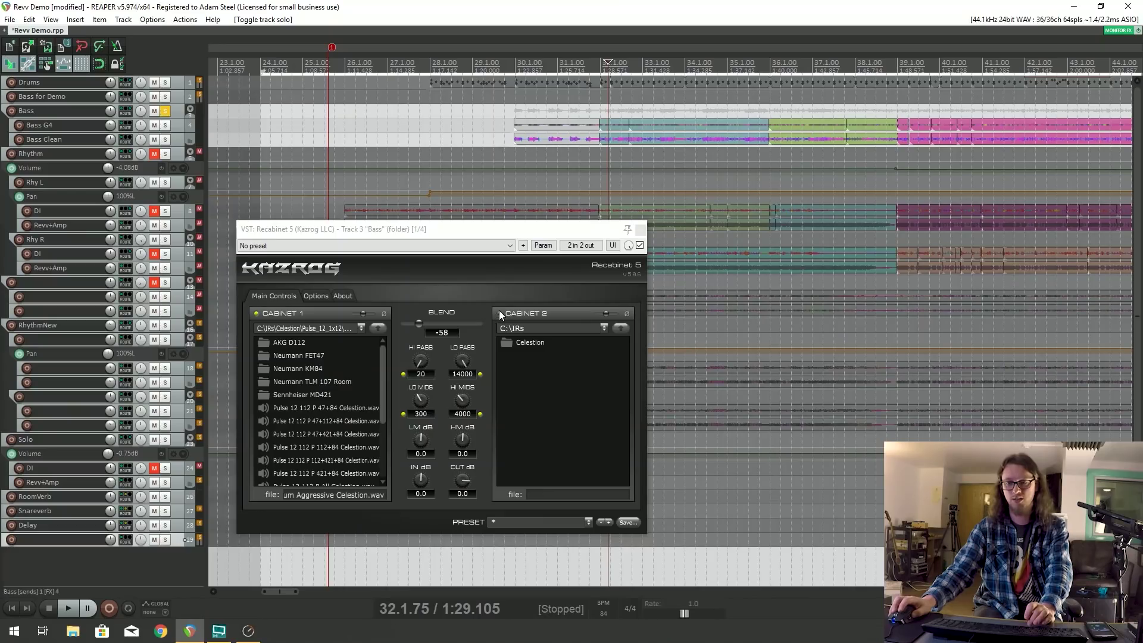
Enable Cabinet 2 and load the Pulse 12 KM84 Horn impulse response from the Neumann KM84 folder in Pulse_12_1x12.
{"action": "left_click", "coordinate": [499, 312]}
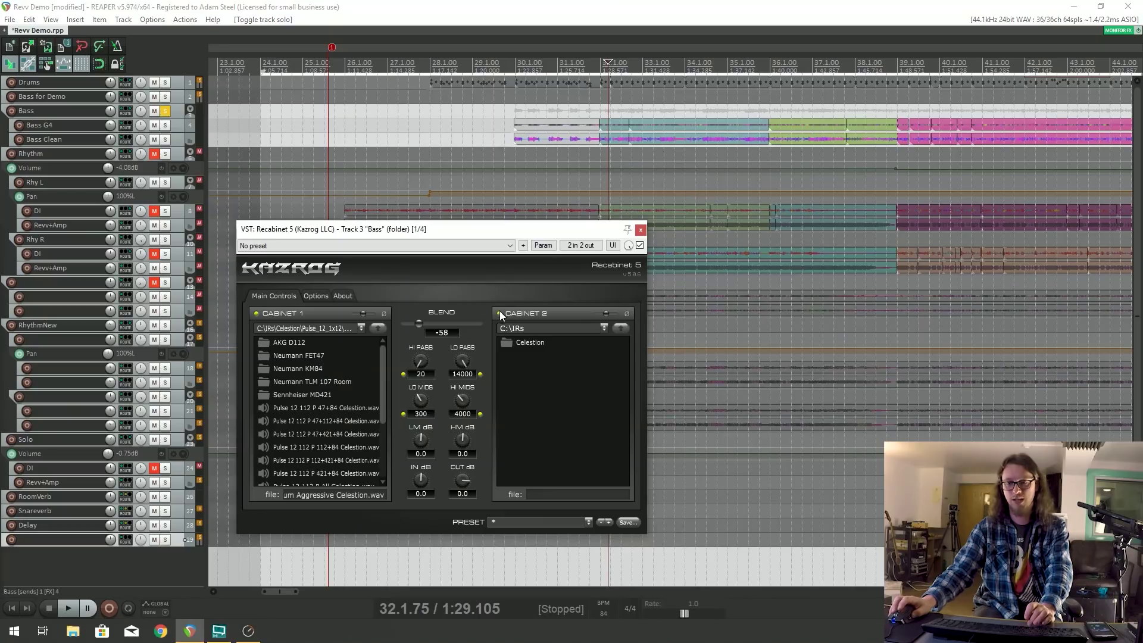
{"action": "double_click", "coordinate": [510, 344]}
{"action": "scroll", "coordinate": [551, 427], "scroll_direction": "down", "scroll_amount": 10}
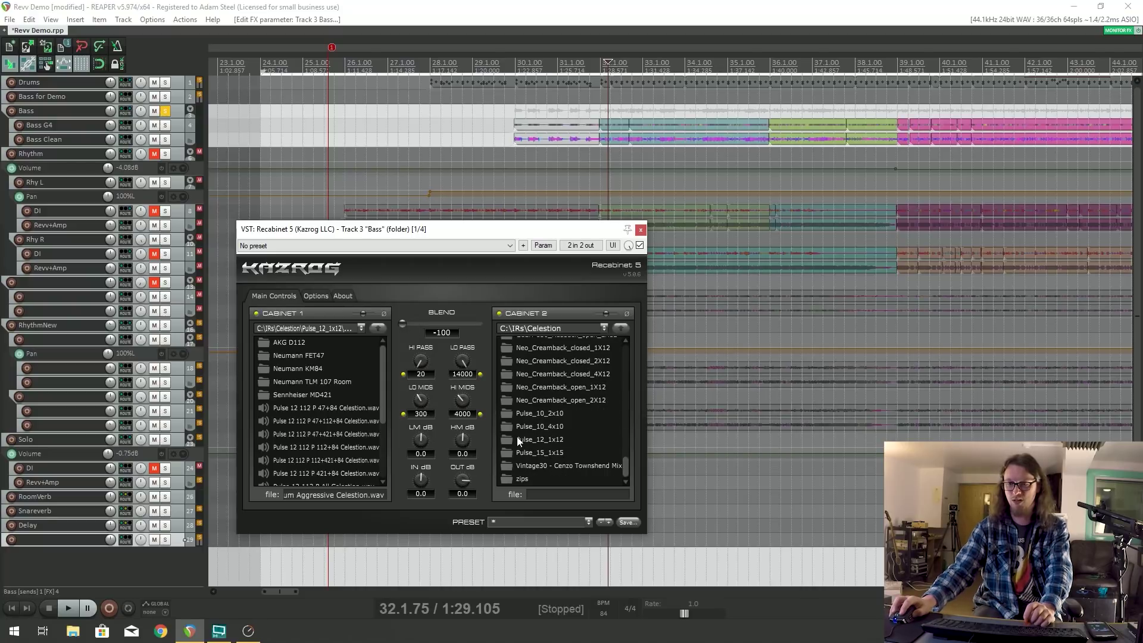
{"action": "double_click", "coordinate": [517, 439]}
{"action": "double_click", "coordinate": [519, 342]}
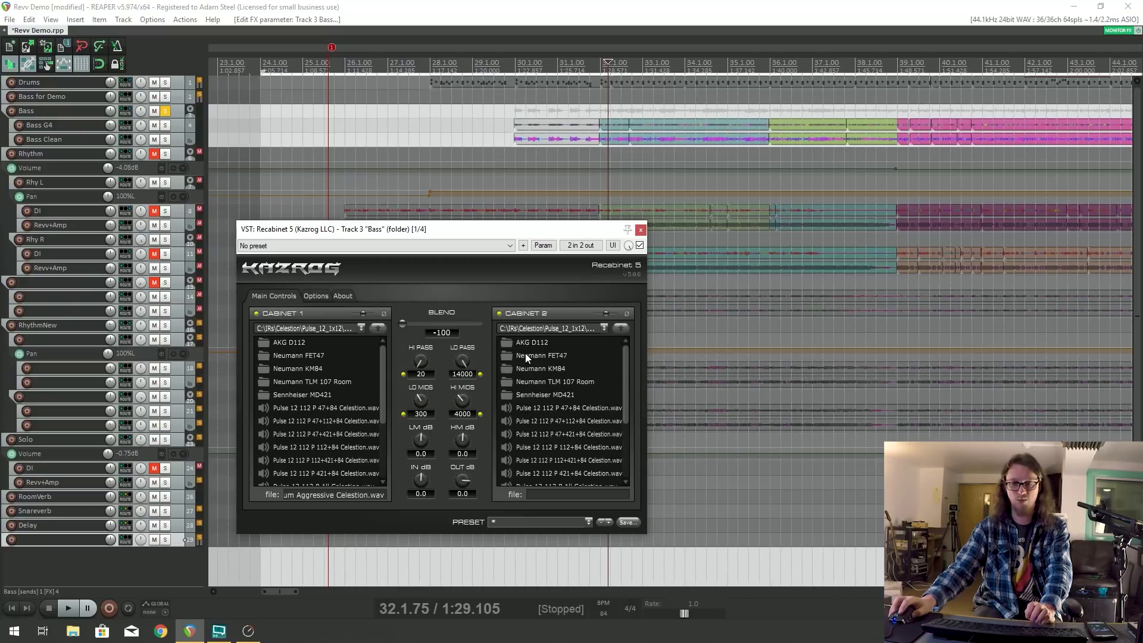
{"action": "double_click", "coordinate": [534, 370]}
{"action": "left_click", "coordinate": [535, 345]}
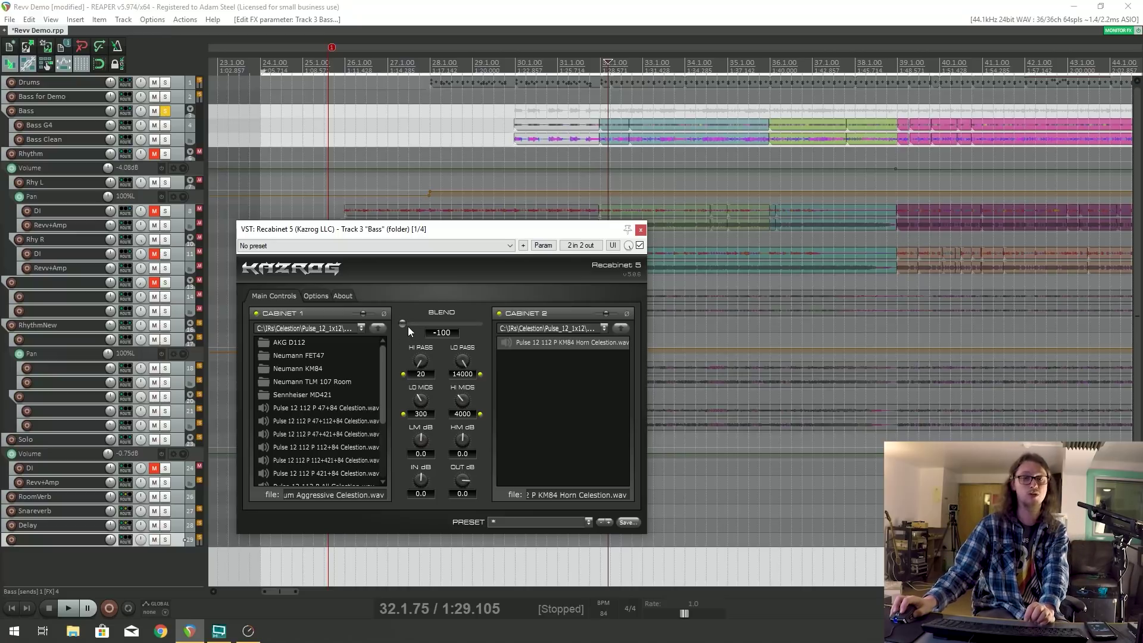
Play the soloed bass and set the blend between the two cabinets to -67.
{"action": "key", "text": "space"}
{"action": "left_click_drag", "start_coordinate": [403, 331], "coordinate": [417, 331]}
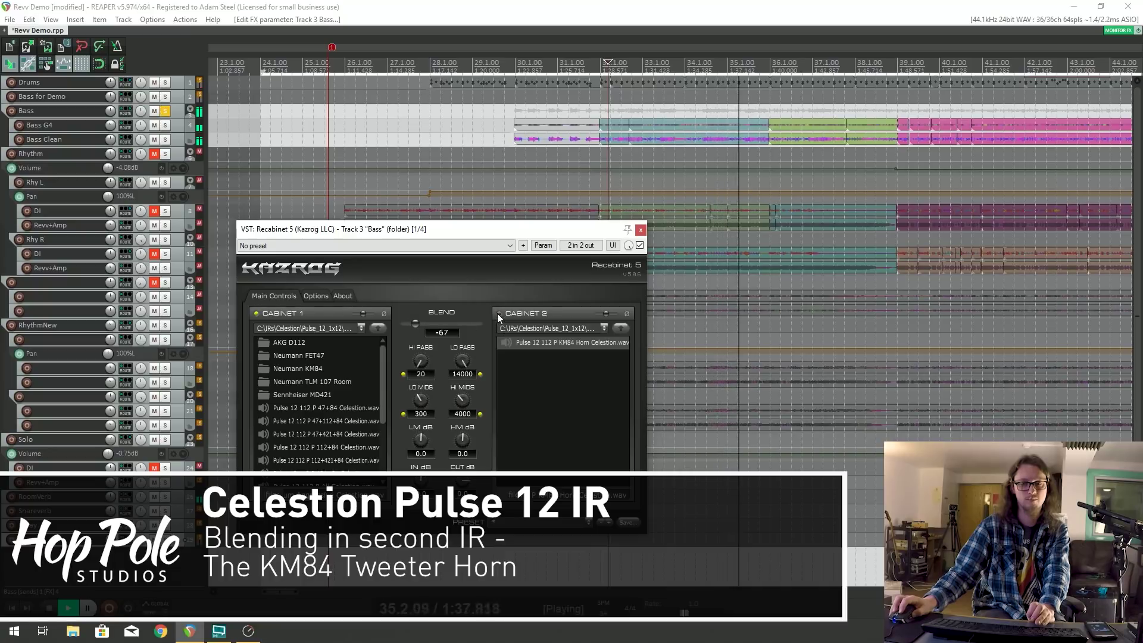
{"action": "key", "text": "space"}
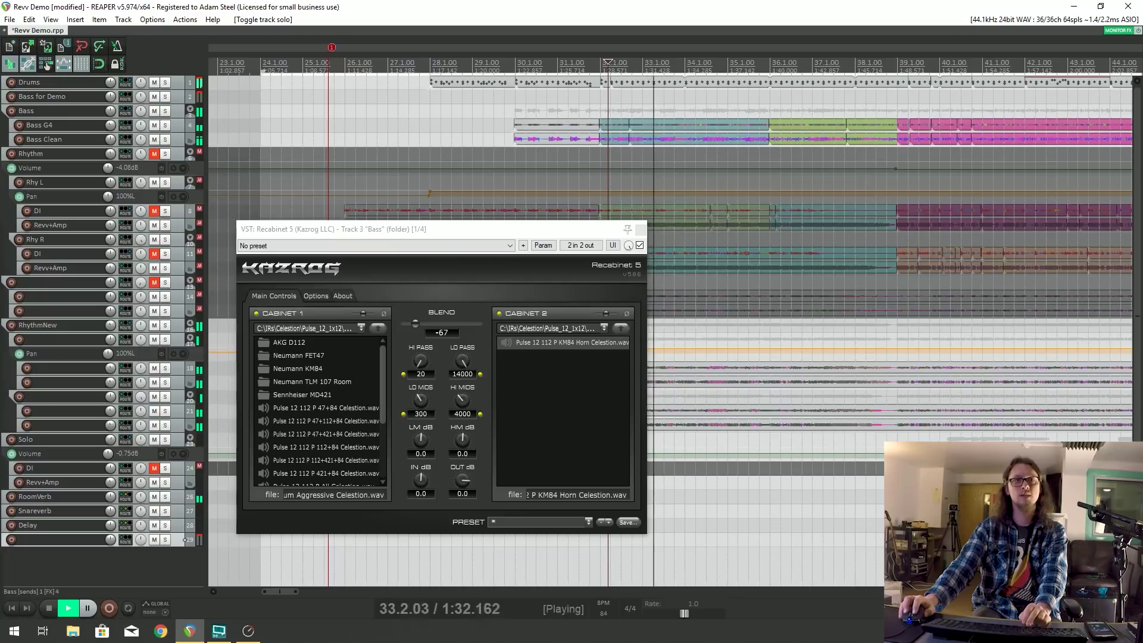
Replay the full mix through both cabinets and set the cabinet blend to -55.
{"action": "key", "text": "space"}
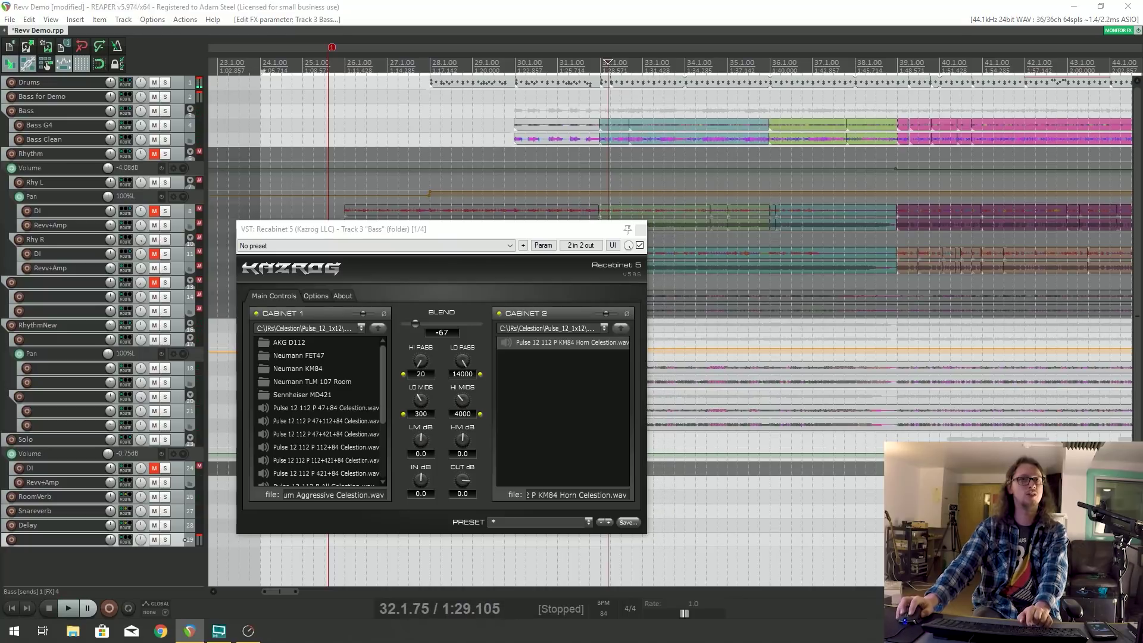
{"action": "key", "text": "space"}
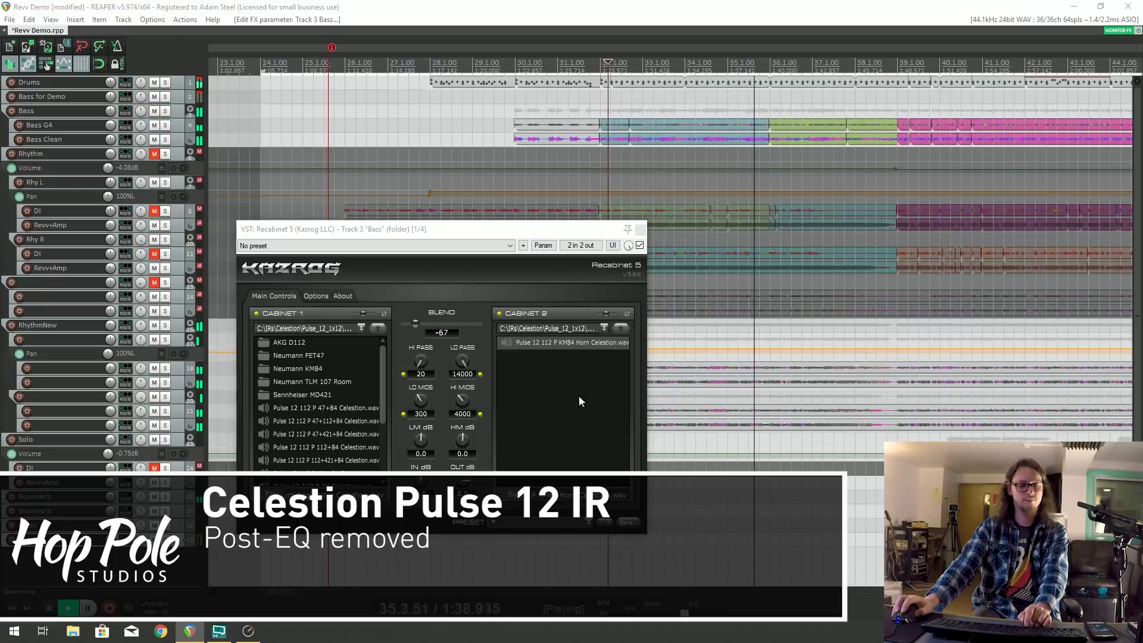
{"action": "key", "text": "space"}
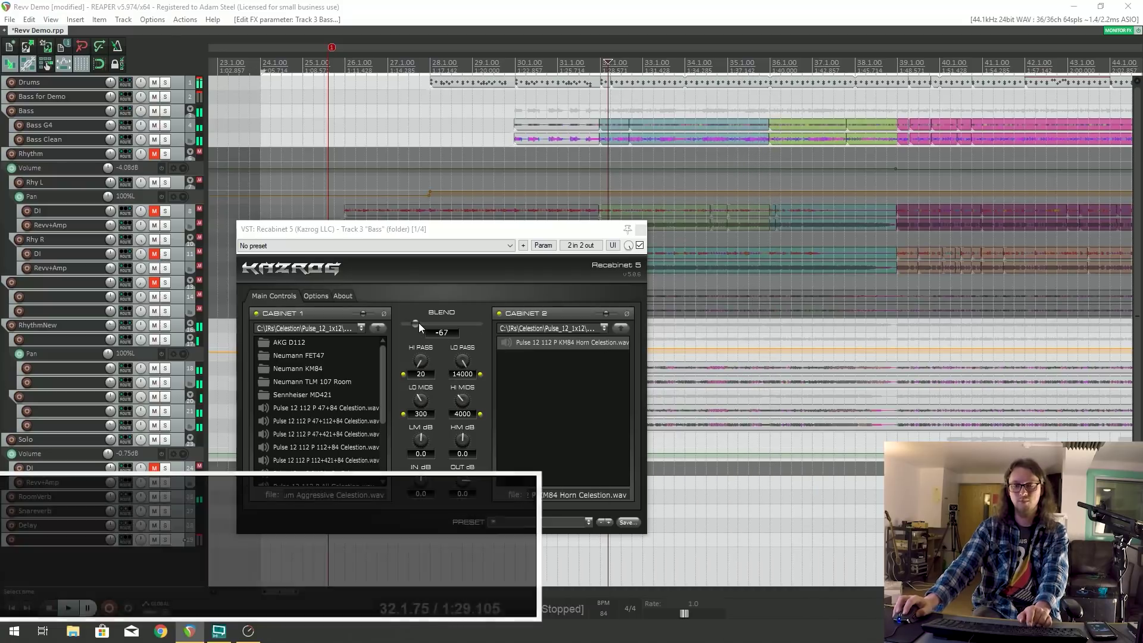
{"action": "left_click_drag", "start_coordinate": [416, 324], "coordinate": [421, 327]}
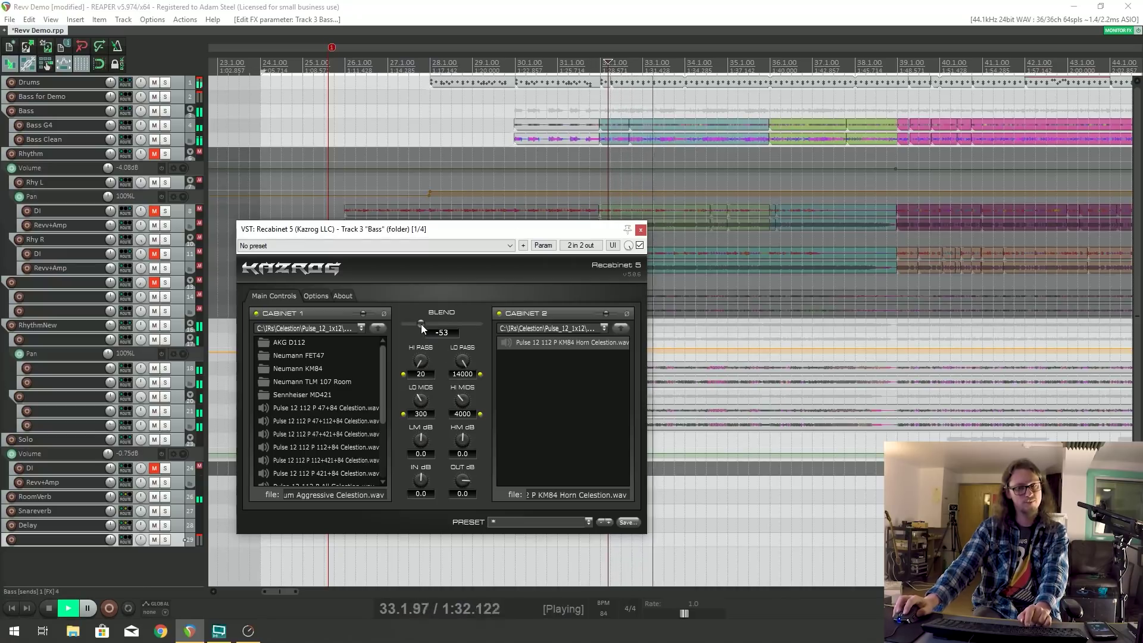
Mute the Bass G4 track and play the clean bass soloed, followed by the full mix without solo.
{"action": "left_click", "coordinate": [165, 111]}
{"action": "left_click", "coordinate": [155, 125]}
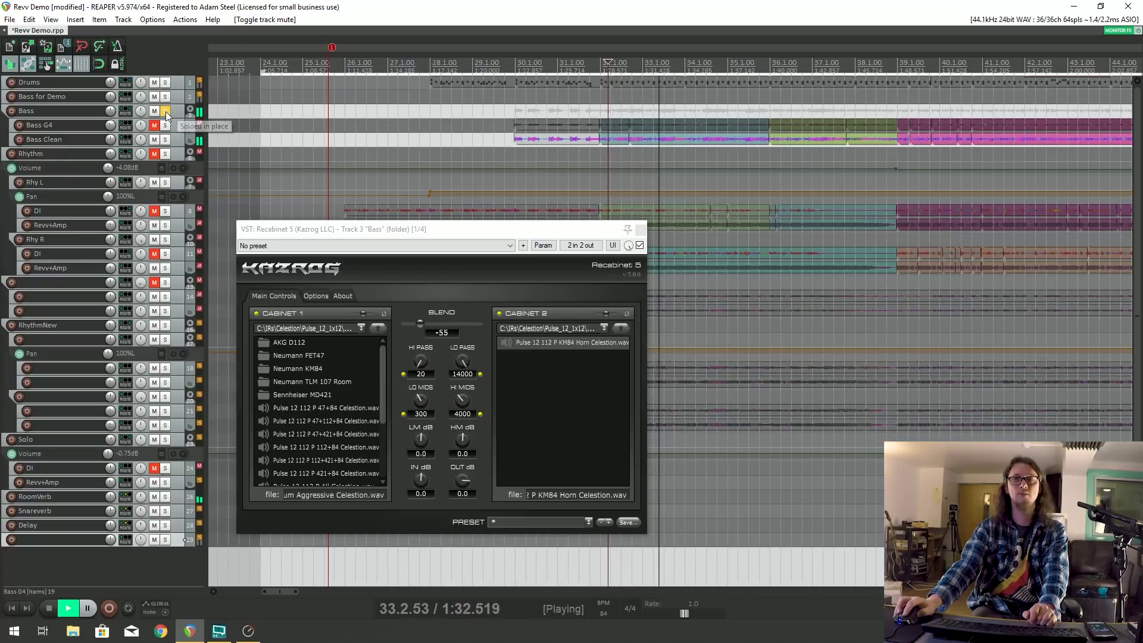
{"action": "left_click", "coordinate": [165, 112]}
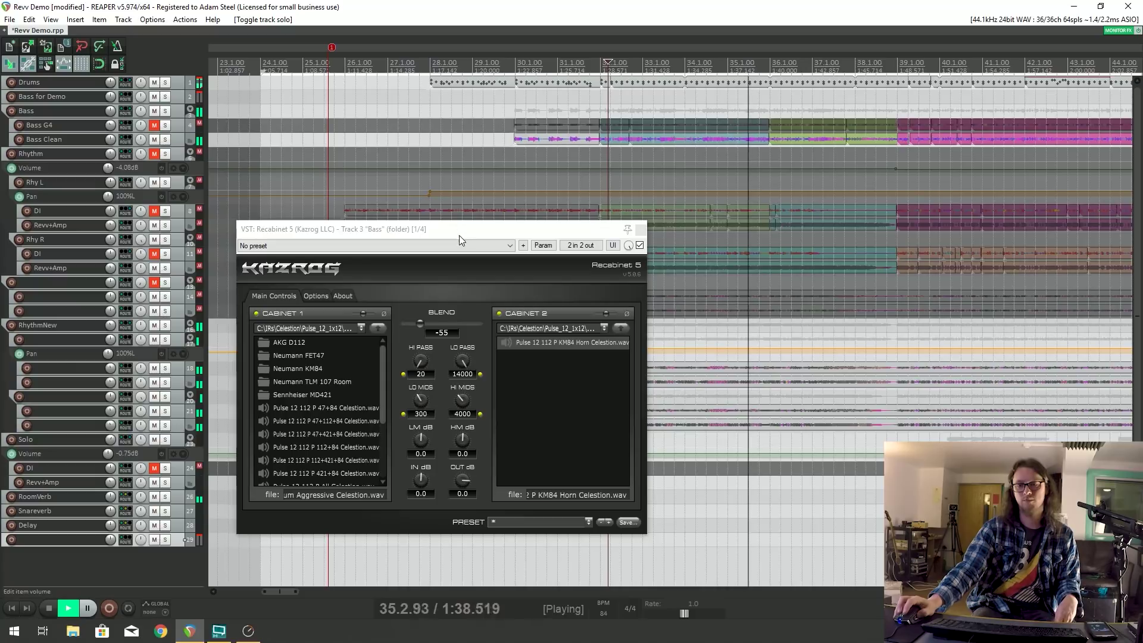
{"action": "left_click_drag", "start_coordinate": [459, 230], "coordinate": [469, 233]}
{"action": "scroll", "coordinate": [343, 412], "scroll_direction": "down", "scroll_amount": 3}
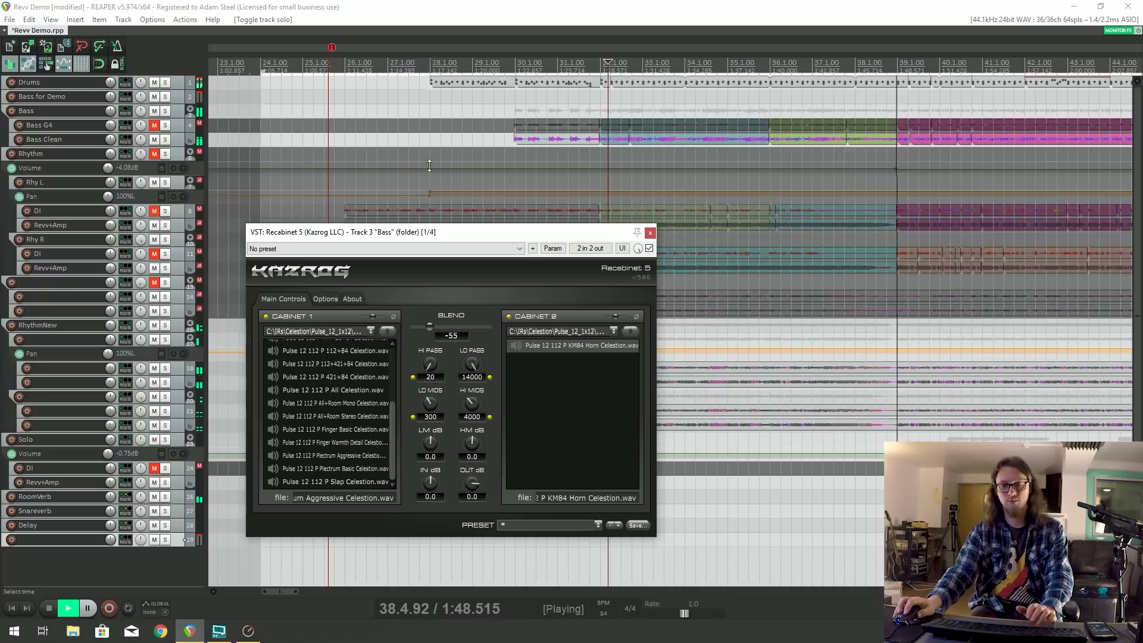
{"action": "key", "text": "space"}
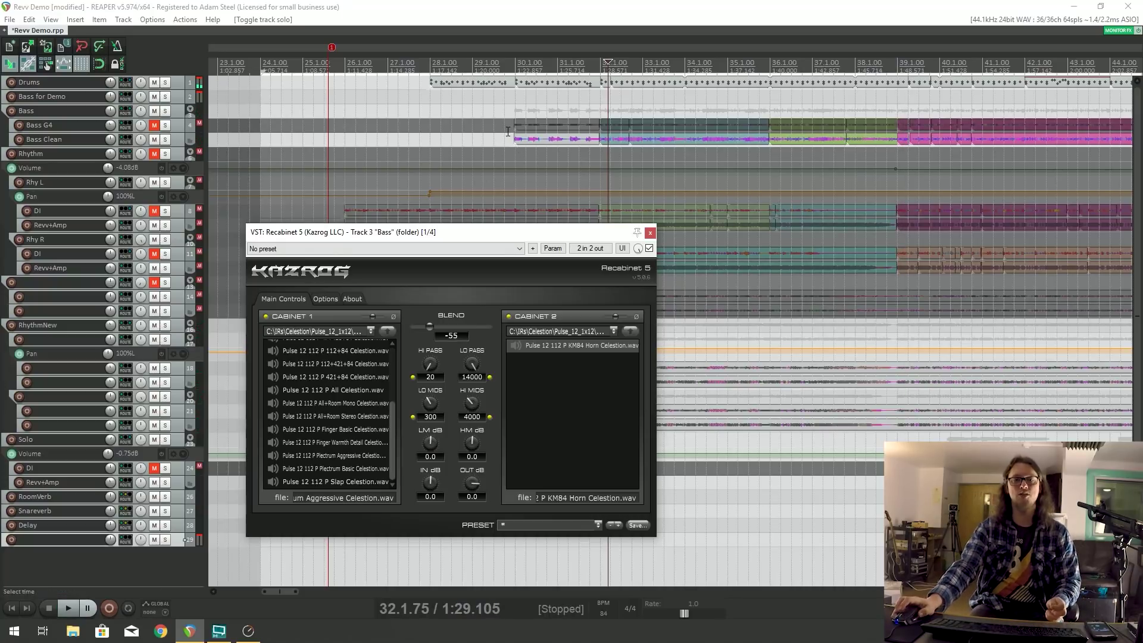